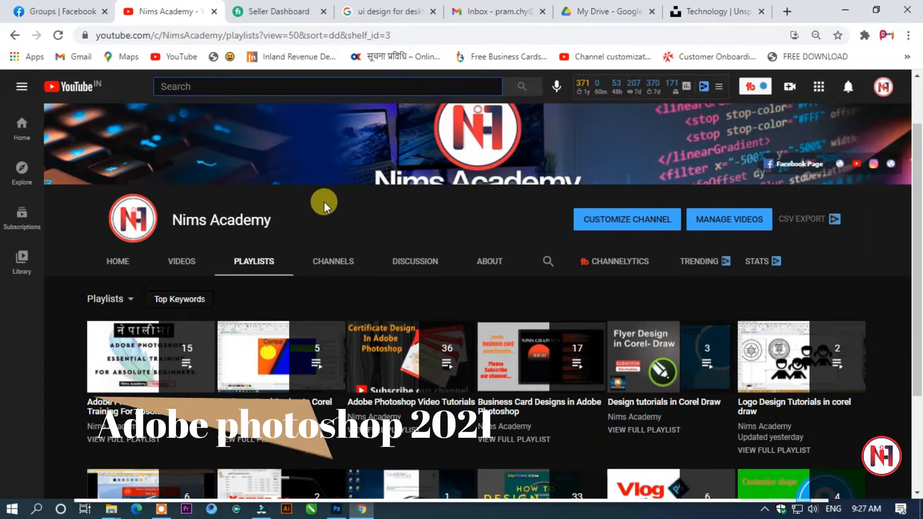
- Switch to Photoshop and create a Web Large 1920 x 1080 px document named "landing page design"
left_click(337, 510)
key("ctrl+n")
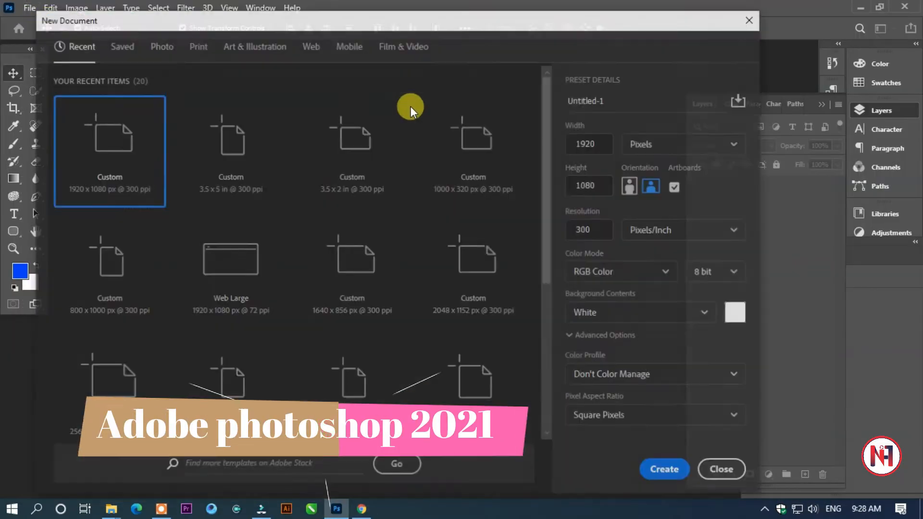
left_click(310, 43)
left_click(243, 160)
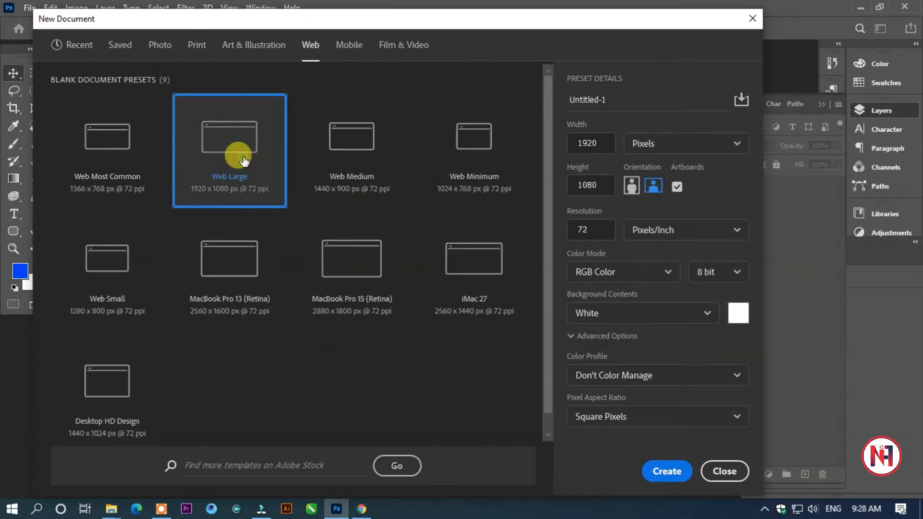
left_click(634, 98)
type("landing page design")
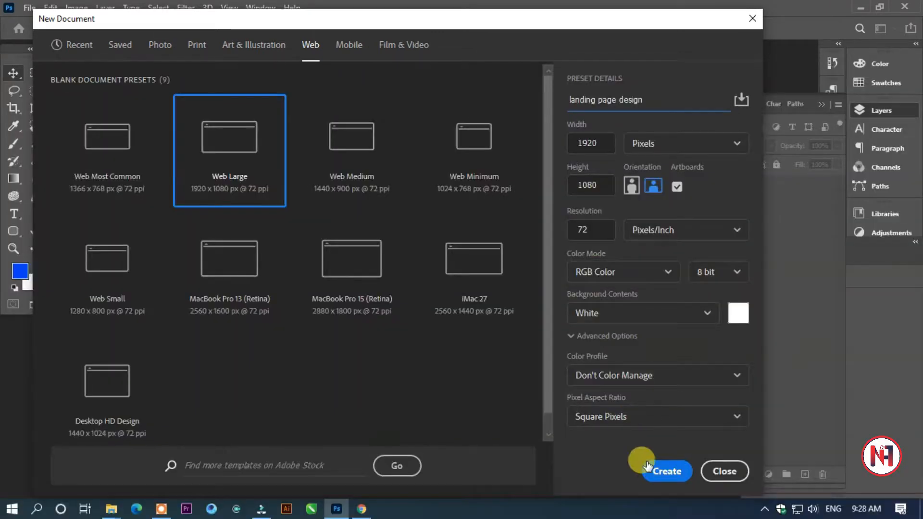
left_click(664, 464)
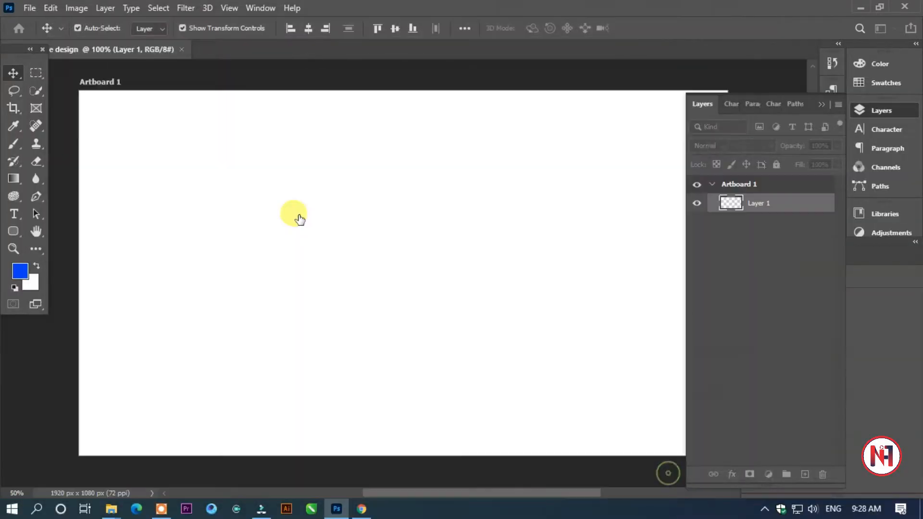
- Draw a rectangle of about 1956 x 1099 px covering the whole artboard and fill it with light pink #fad6d6
scroll(336, 178, "down", 2)
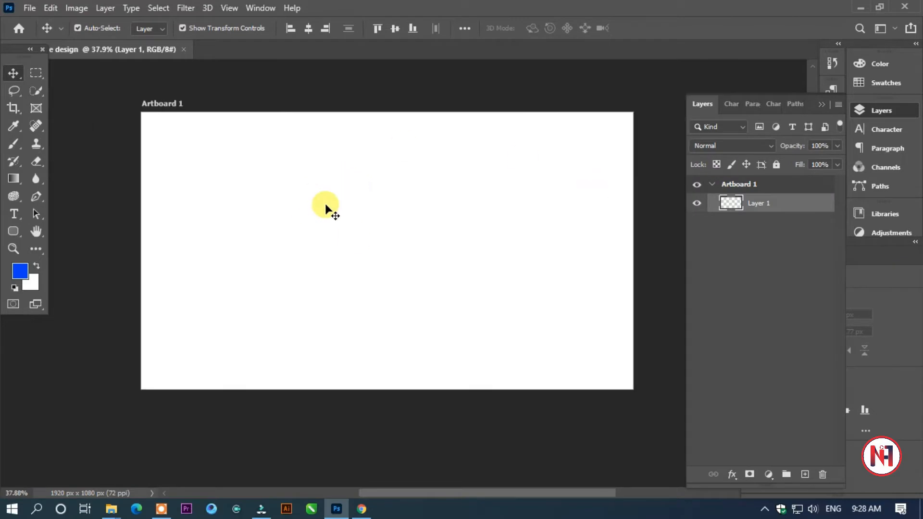
left_click(14, 231)
mouse_move(136, 111)
left_mouse_down()
mouse_move(268, 197)
mouse_move(639, 380)
mouse_move(636, 390)
left_mouse_up()
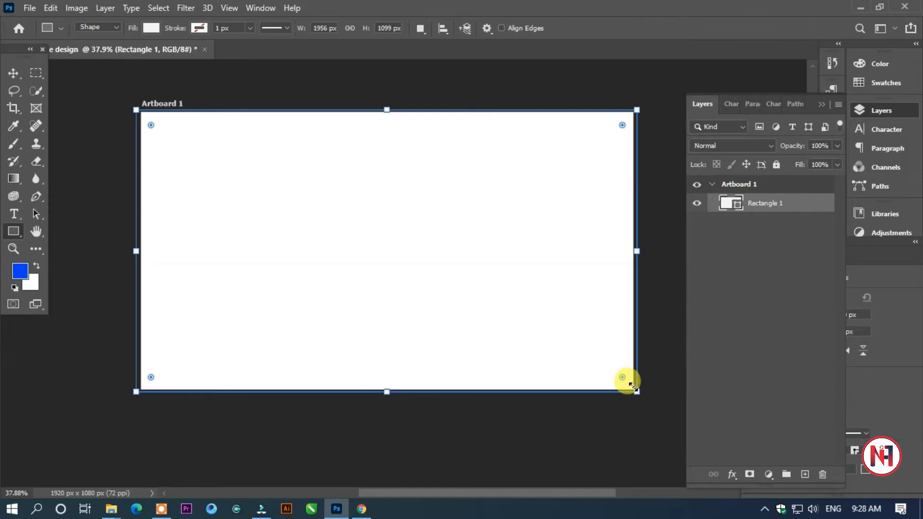
double_click(727, 204)
left_click_drag(725, 200, 583, 155)
left_click(861, 150)
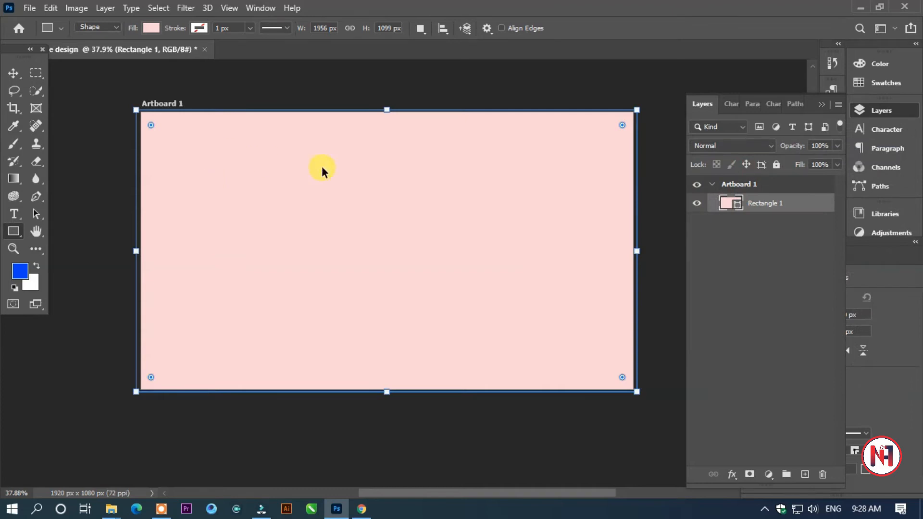
- Duplicate the pink rectangle, round the copy's corners to about 158 px and scale it down to about 1802 x 1013 px
key("ctrl+j")
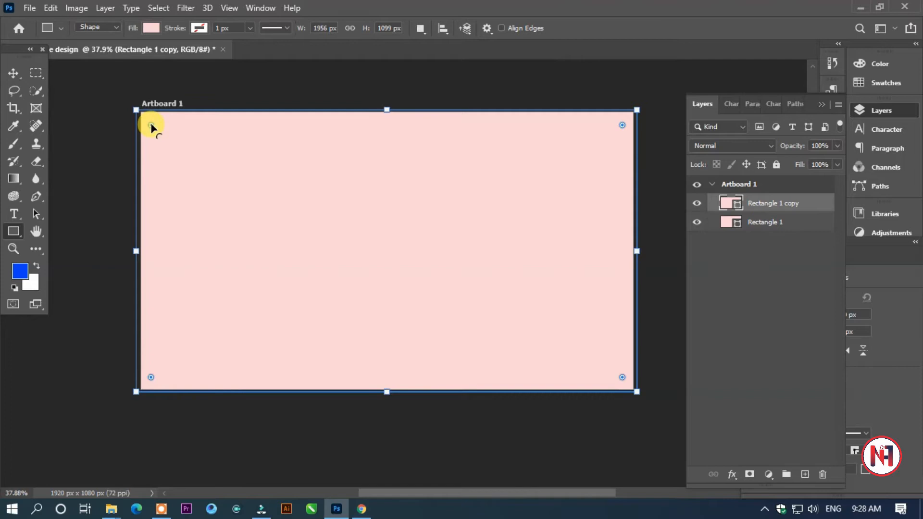
left_click_drag(151, 127, 177, 142)
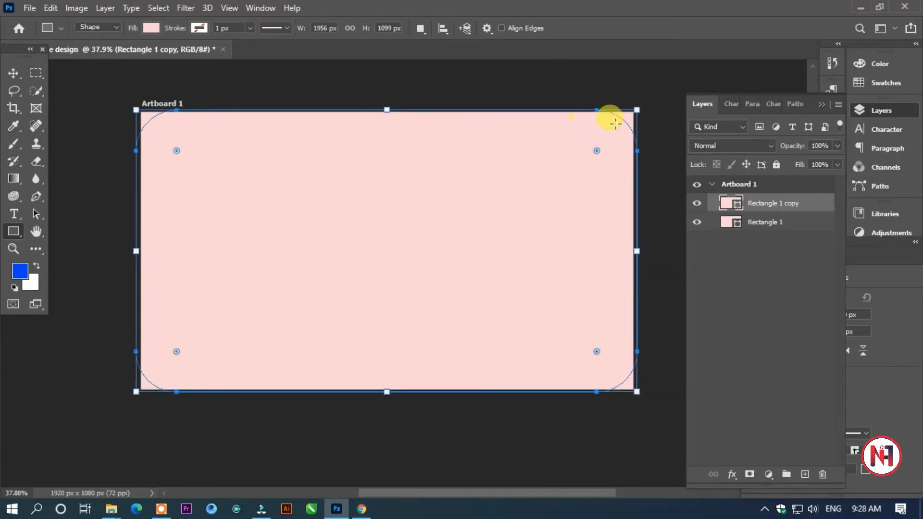
left_click_drag(637, 109, 597, 132)
left_click_drag(540, 170, 571, 177)
key("ctrl+z")
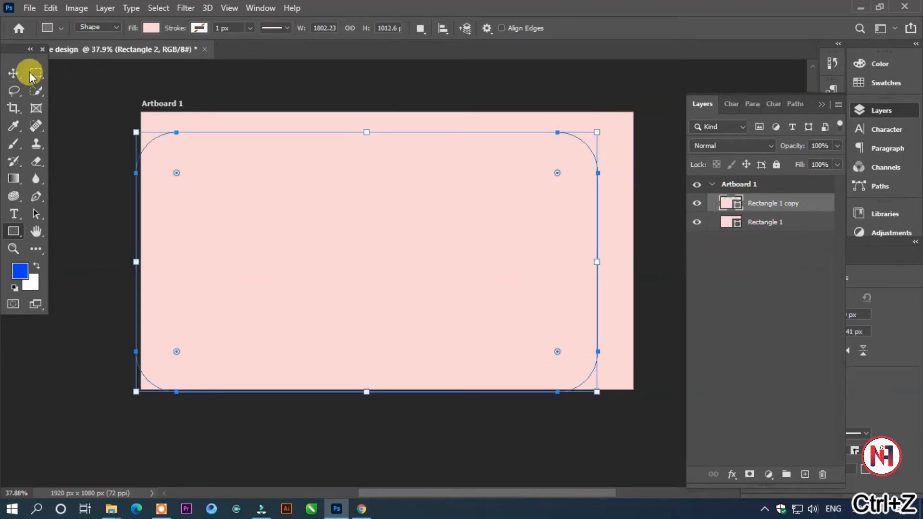
- Center the rounded rectangle copy within the artboard and set its corner radii to 75 px
left_click(19, 72)
left_click_drag(290, 164, 310, 161)
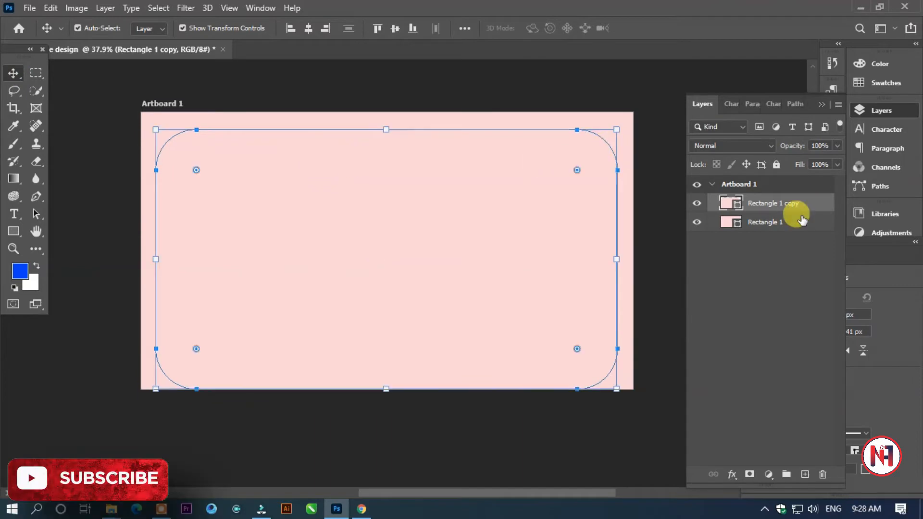
left_click(857, 465)
left_click_drag(859, 470, 810, 478)
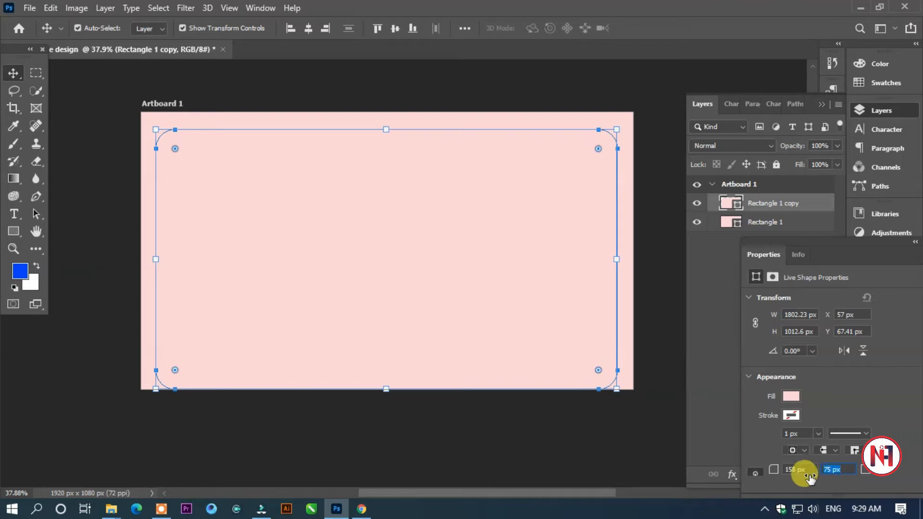
left_click_drag(536, 236, 538, 226)
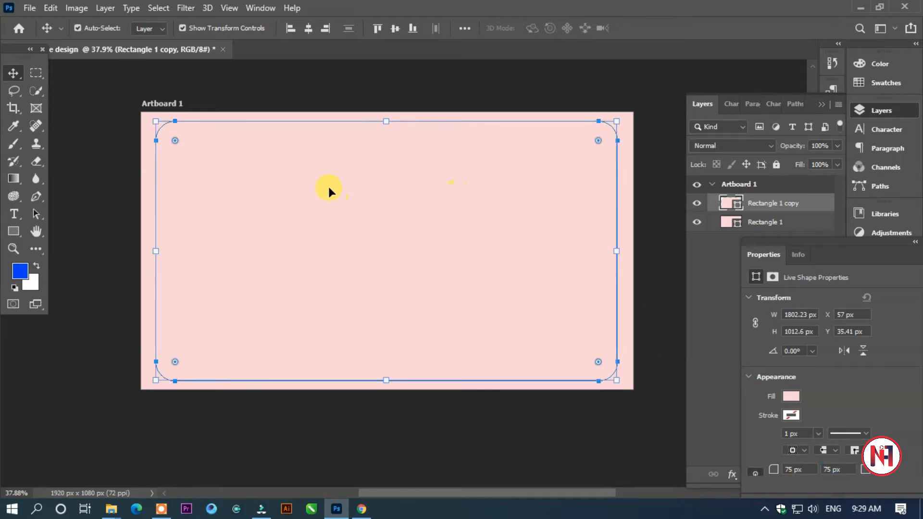
- Change the rounded rectangle's fill to the pale off-white #f2e8e8
left_click(329, 191)
left_click(730, 204)
double_click(727, 202)
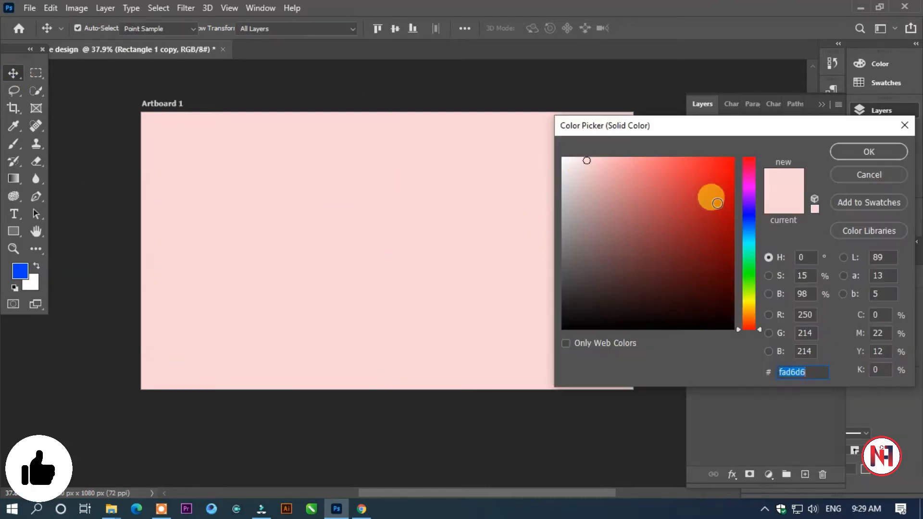
left_click(571, 166)
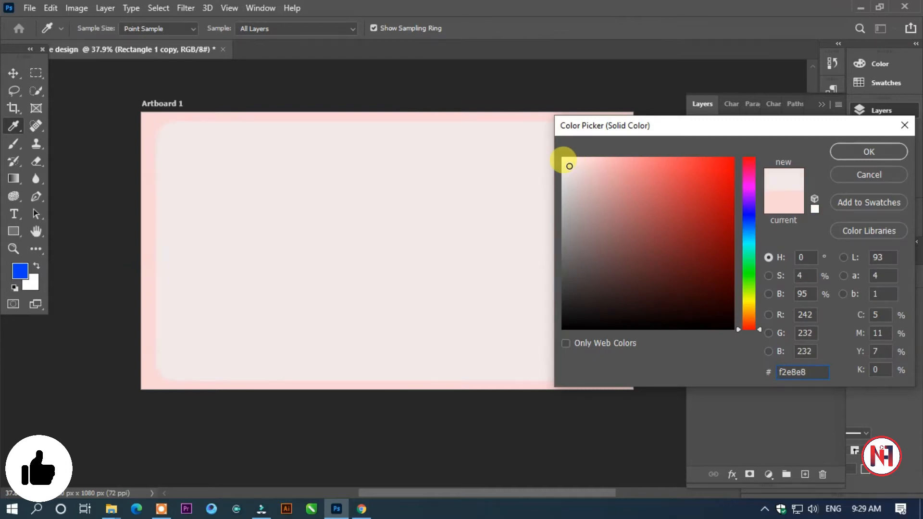
left_click(869, 150)
left_click(518, 196)
- Duplicate the pale rounded rectangle, scale the copy to about 90% and position it inside the original
left_click(416, 200)
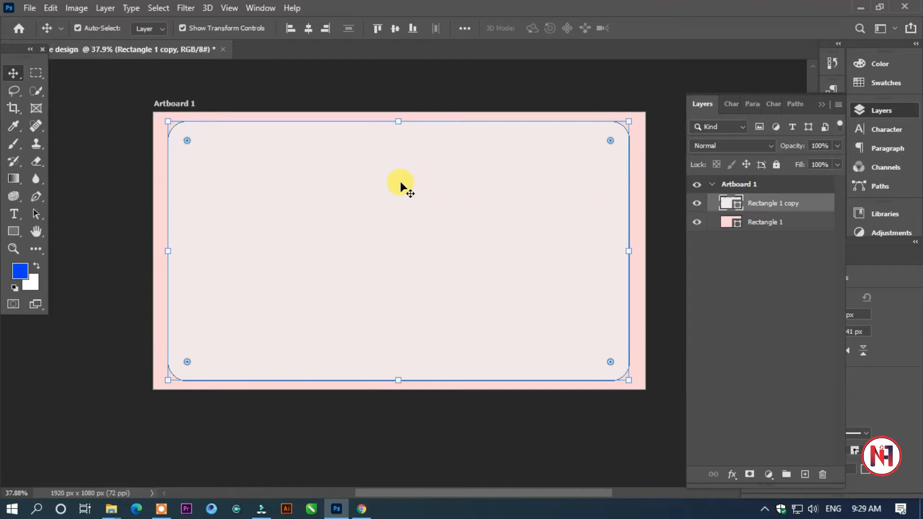
key("ctrl+j")
key("ctrl+t")
left_click_drag(630, 120, 615, 128)
left_click_drag(168, 129, 202, 152)
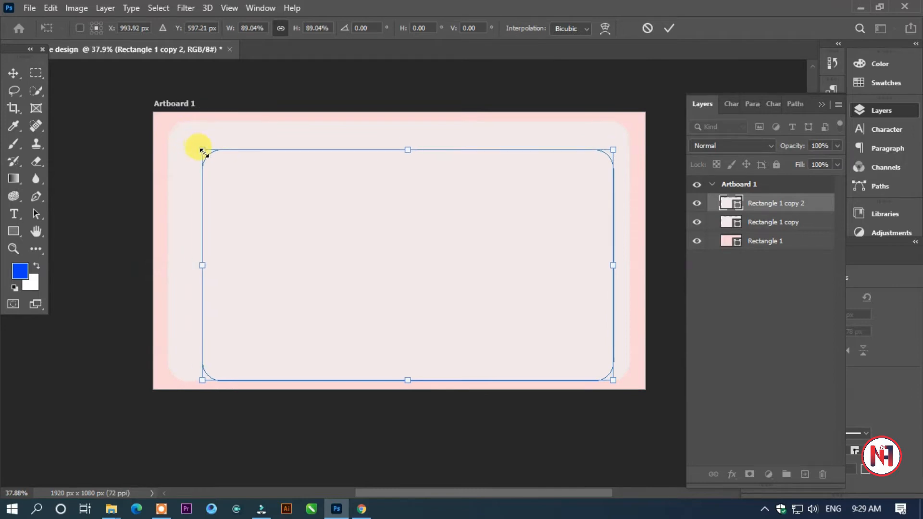
left_click_drag(613, 267, 604, 267)
left_click_drag(592, 259, 600, 258)
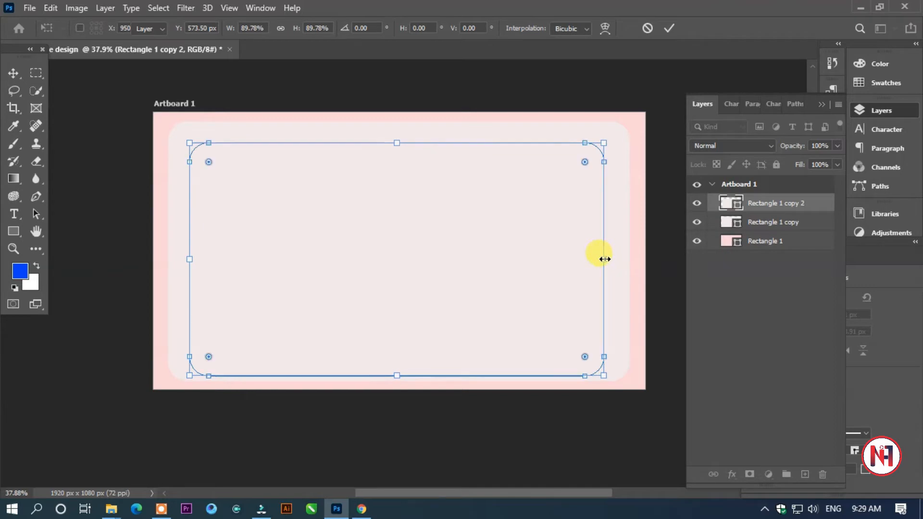
key("Return")
- Reduce the inner rectangle's height to about 96% and fill it with the background pink #fad6d6 sampled from the artboard
left_click(531, 217)
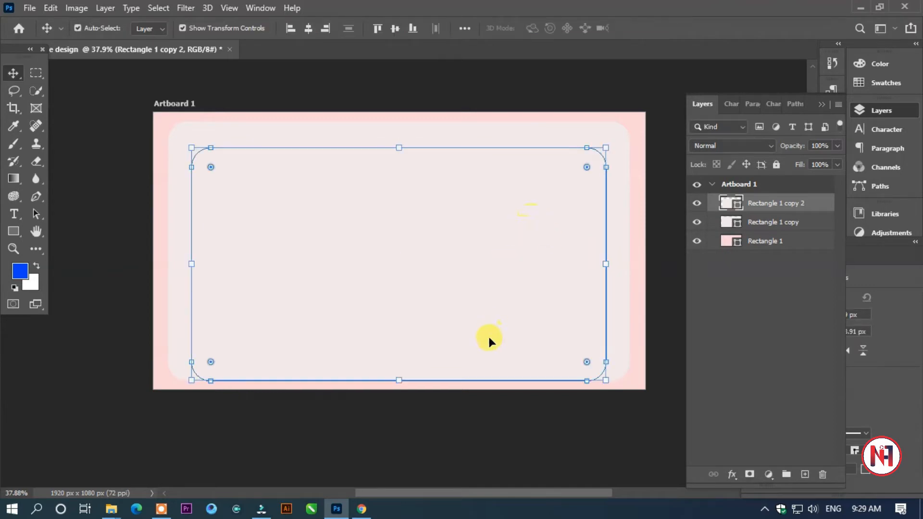
left_click_drag(395, 380, 392, 368)
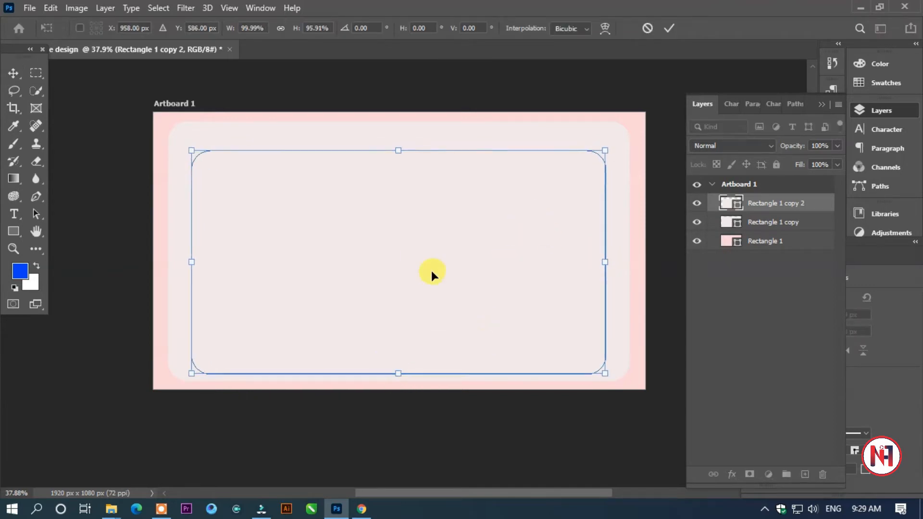
key("Return")
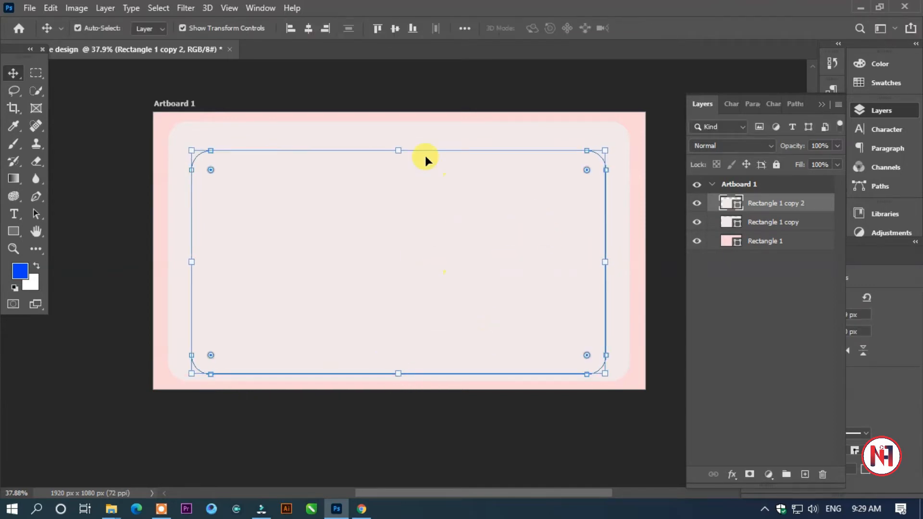
double_click(727, 203)
left_click(173, 118)
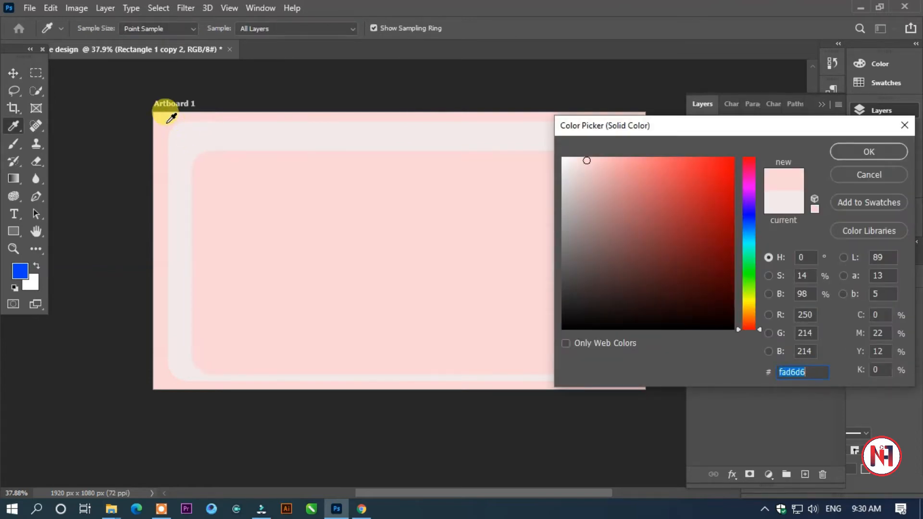
left_click(834, 152)
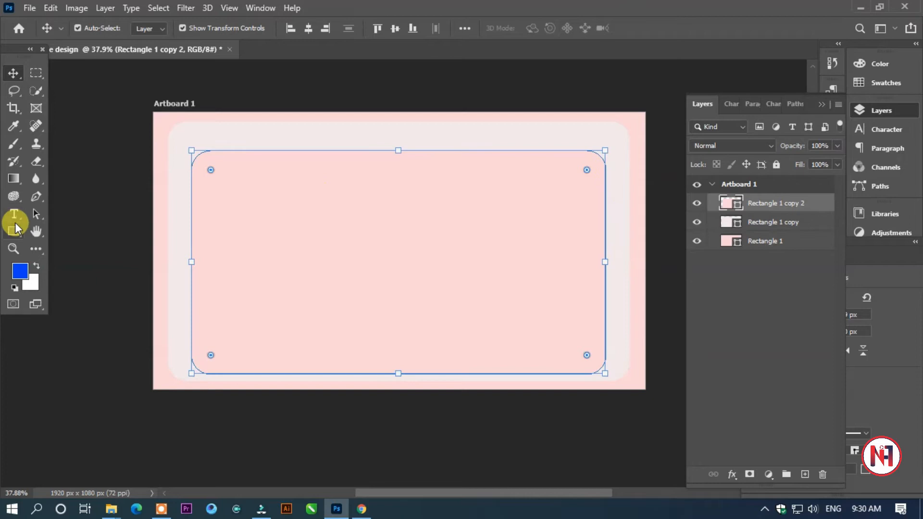
left_click(14, 214)
left_click(359, 207)
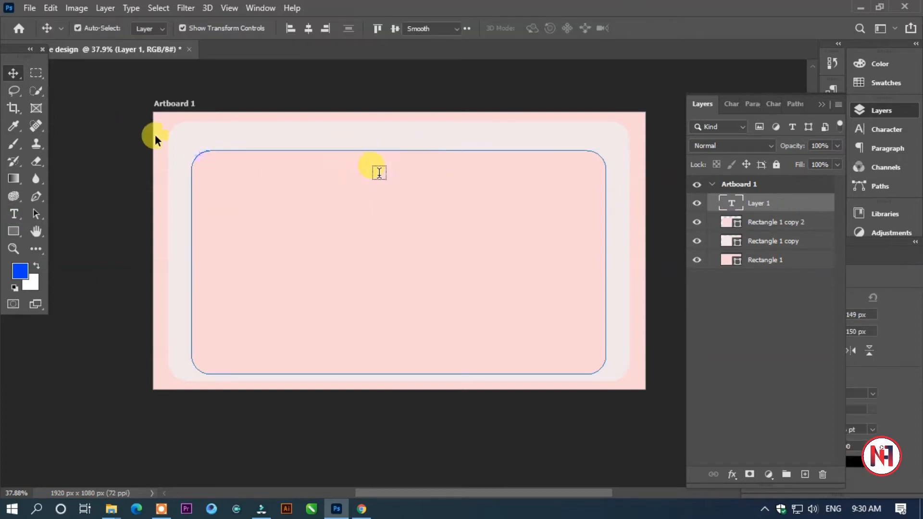
left_click(822, 474)
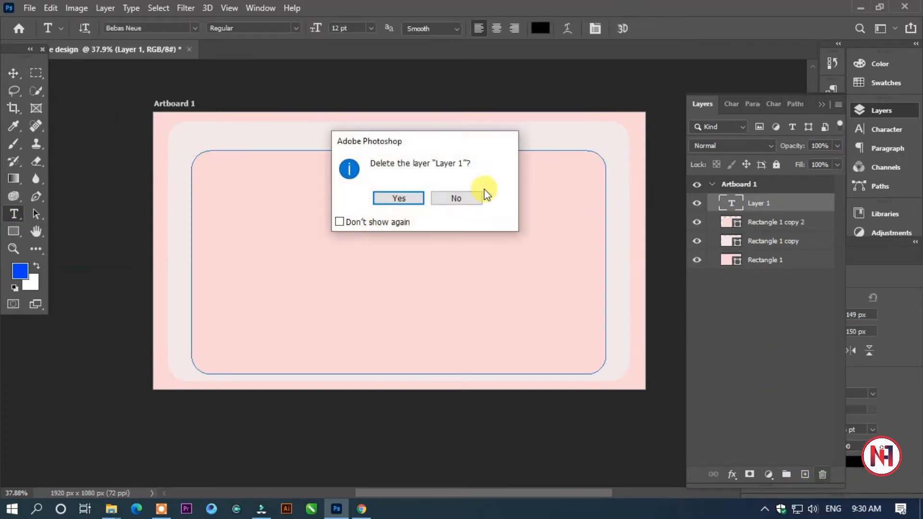
left_click(398, 197)
- Add the text "HOME" in the pale header band above the inner rectangle and set its size to 37 pt
left_click(306, 138)
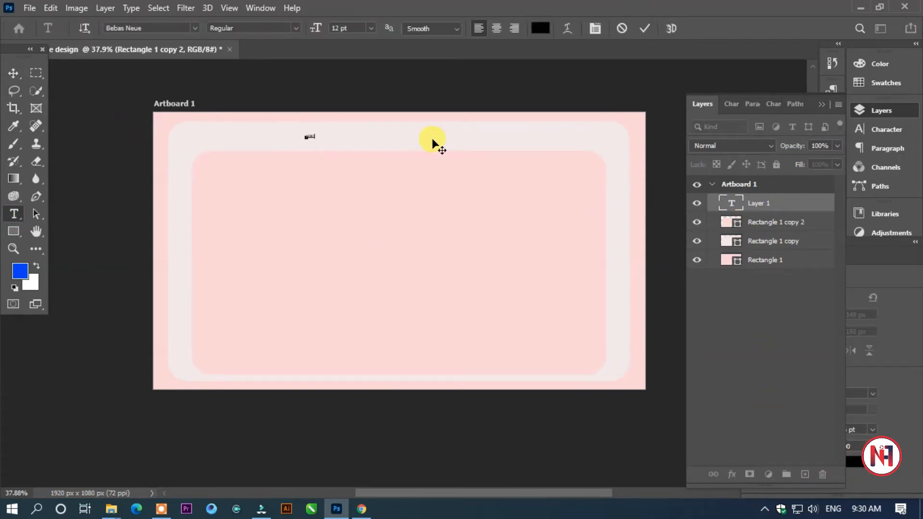
key("ctrl+a")
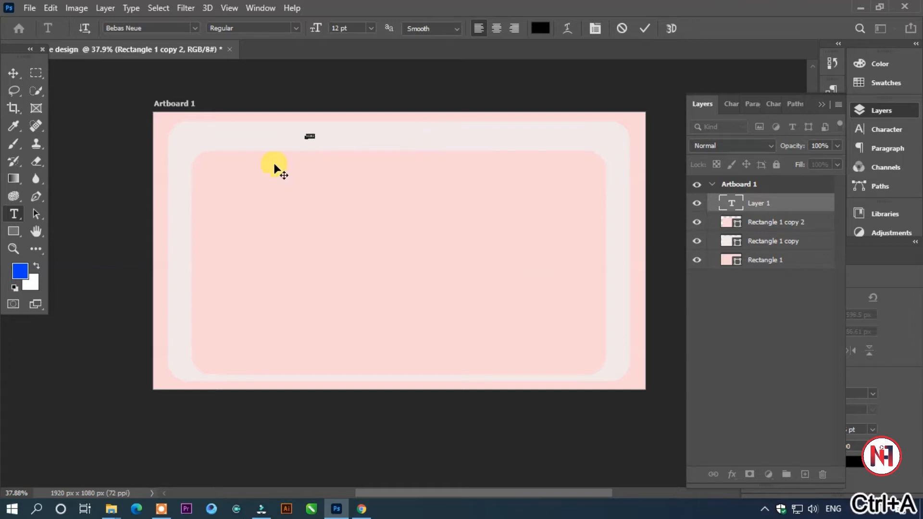
left_click(343, 28)
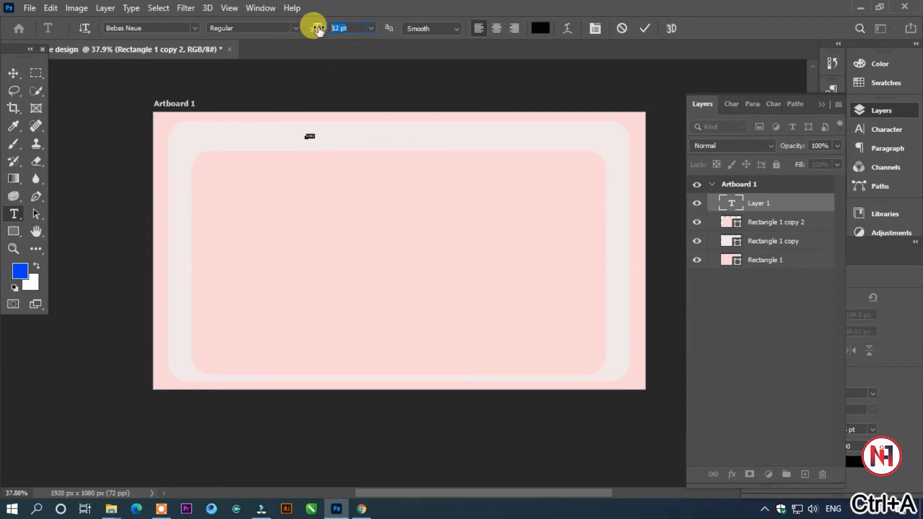
left_click_drag(317, 28, 389, 157)
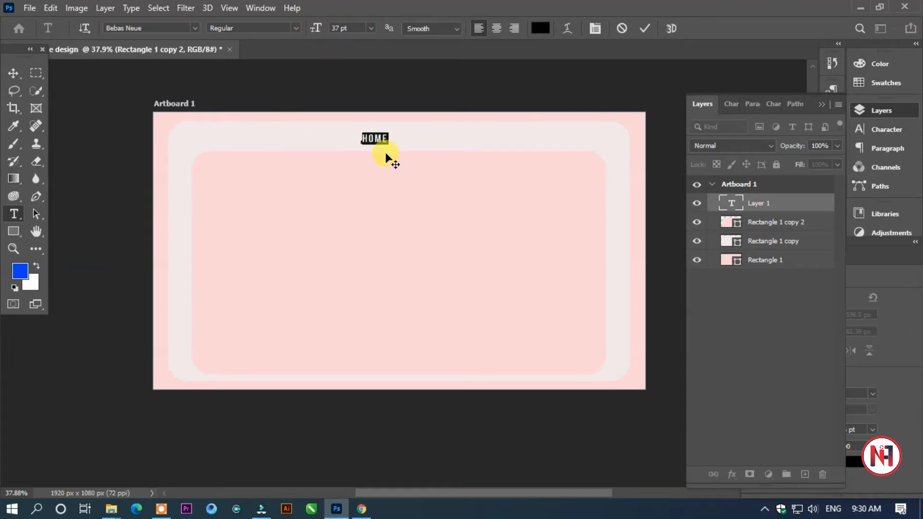
- Set the HOME text color to the dusty red #b56e6e
left_click(540, 28)
left_click(335, 169)
left_click_drag(610, 185, 629, 207)
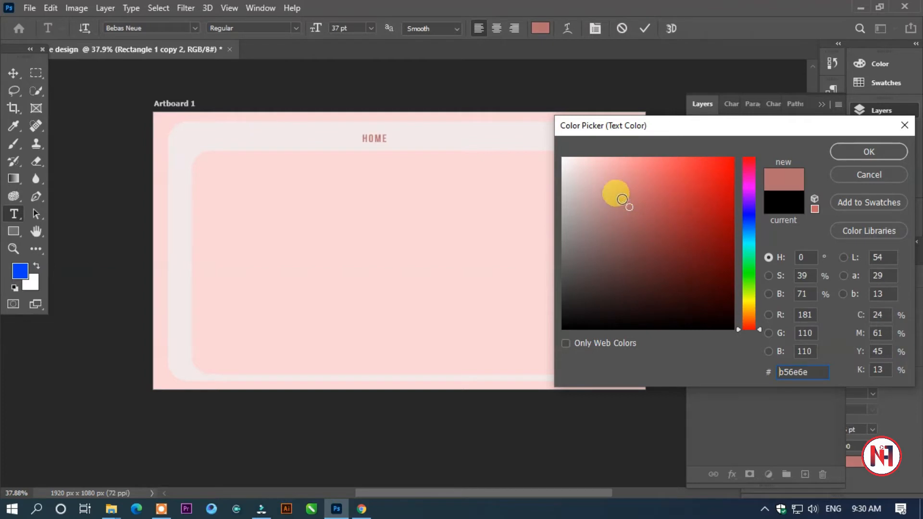
left_click(843, 149)
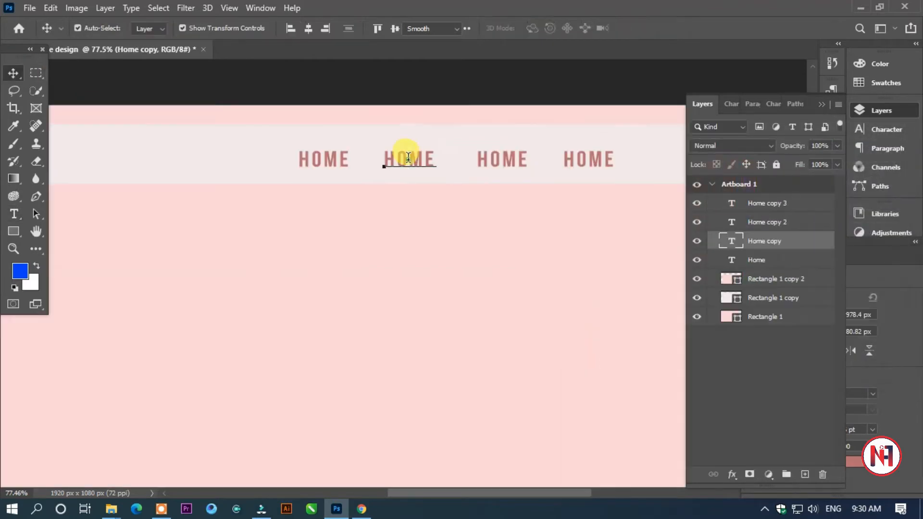
- Replace the second HOME label in the navigation row with "ABOUT US"
key("t")
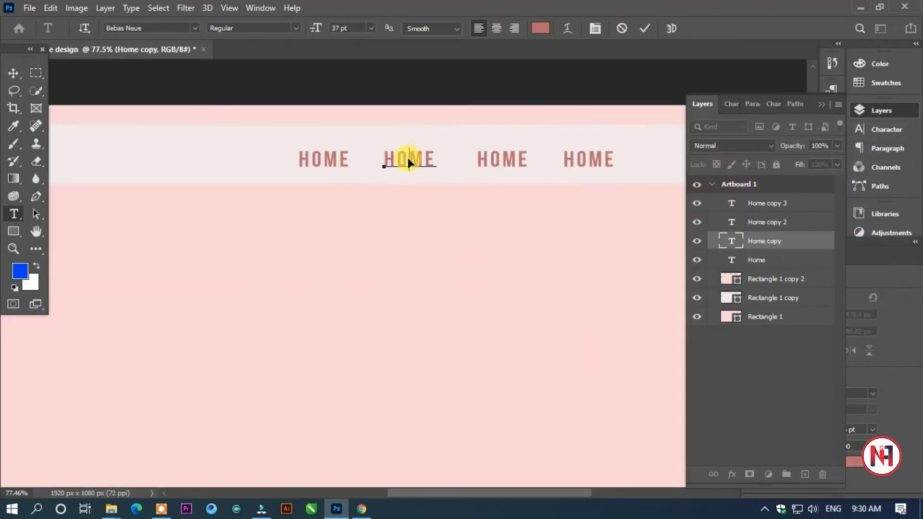
key("ctrl+a")
left_click(409, 156)
type("ABOUT US")
left_click(13, 73)
- Move the third HOME label farther from ABOUT US and replace its text with "CONTACT"
left_click(502, 155)
left_click_drag(506, 154, 527, 155)
double_click(524, 155)
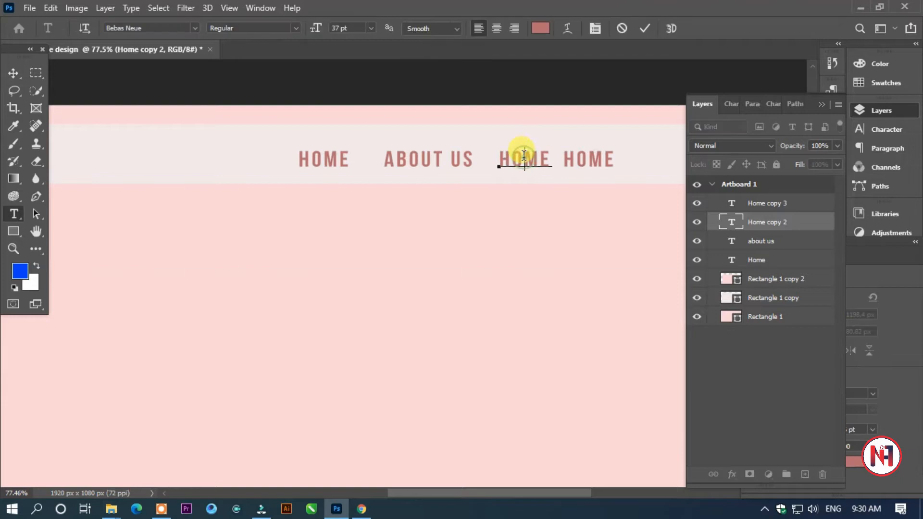
key("ctrl+a")
type("CON")
type("TACT")
left_click(13, 73)
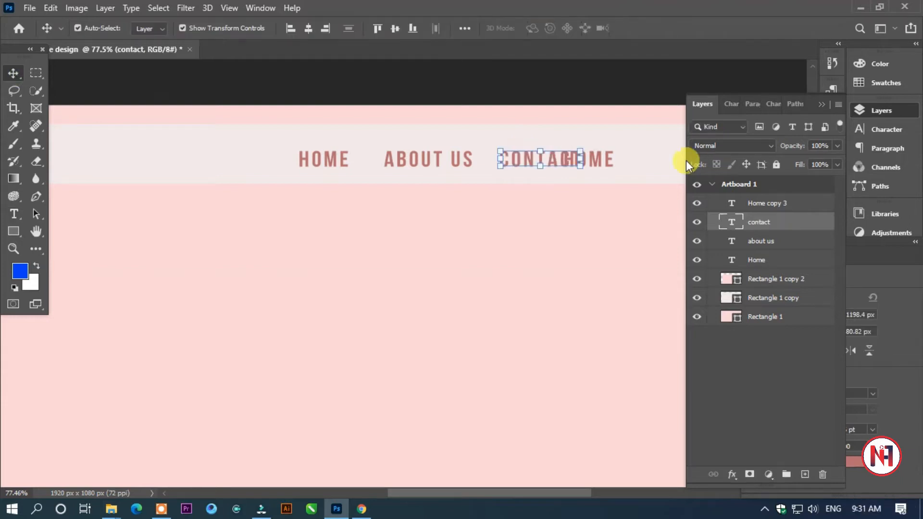
- Move the remaining overlapping HOME label clear of CONTACT and replace its text with "SEARCH"
left_click_drag(608, 158, 655, 161)
double_click(644, 160)
key("ctrl+a")
type("SEARC")
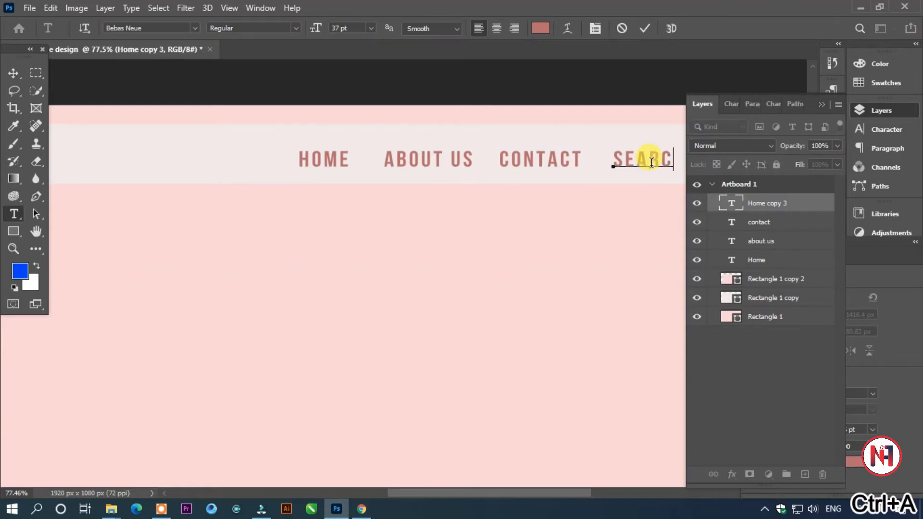
type("H")
scroll(580, 175, "down", 3)
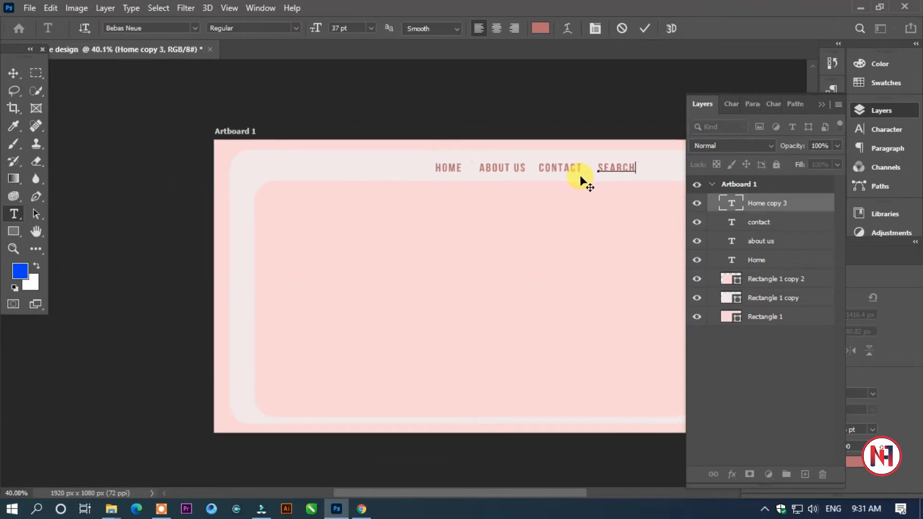
left_click(422, 77)
- Set the text color of the ABOUT US, CONTACT and SEARCH labels to the dark gray #505050
left_click(765, 239)
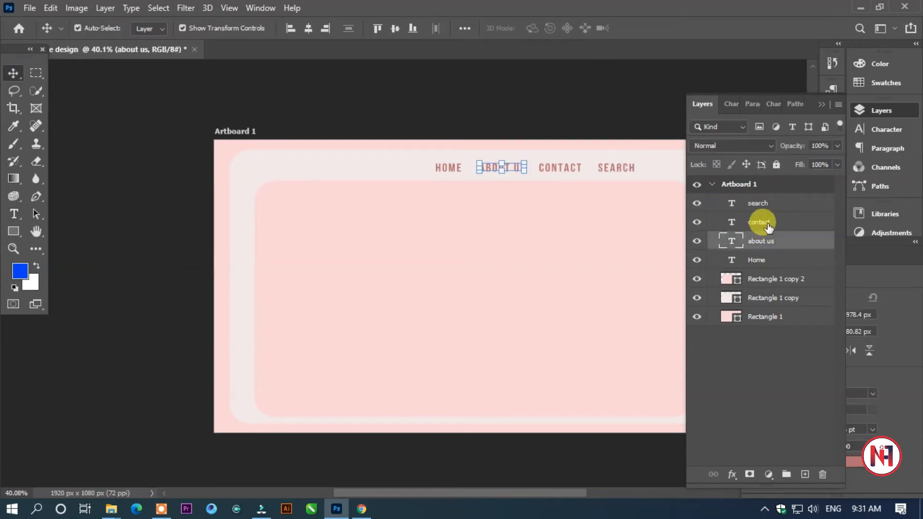
left_click(768, 224, "shift")
left_click(759, 203, "shift")
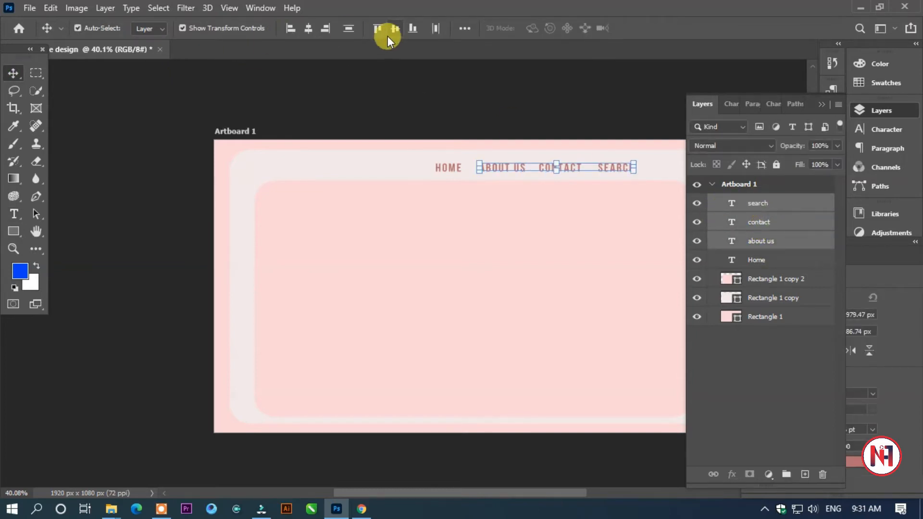
key("t")
left_click(541, 29)
mouse_move(602, 194)
left_mouse_down()
mouse_move(553, 268)
mouse_move(558, 278)
left_mouse_up()
key("Return")
key("m")
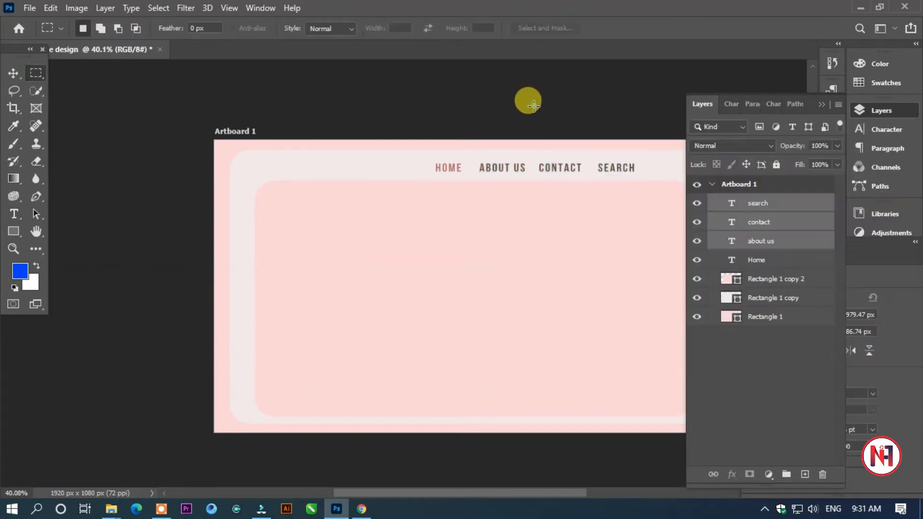
scroll(642, 202, "down", 1)
scroll(695, 178, "up", 5)
left_click_drag(601, 191, 156, 341)
left_click_drag(417, 221, 470, 237)
key("ctrl+z")
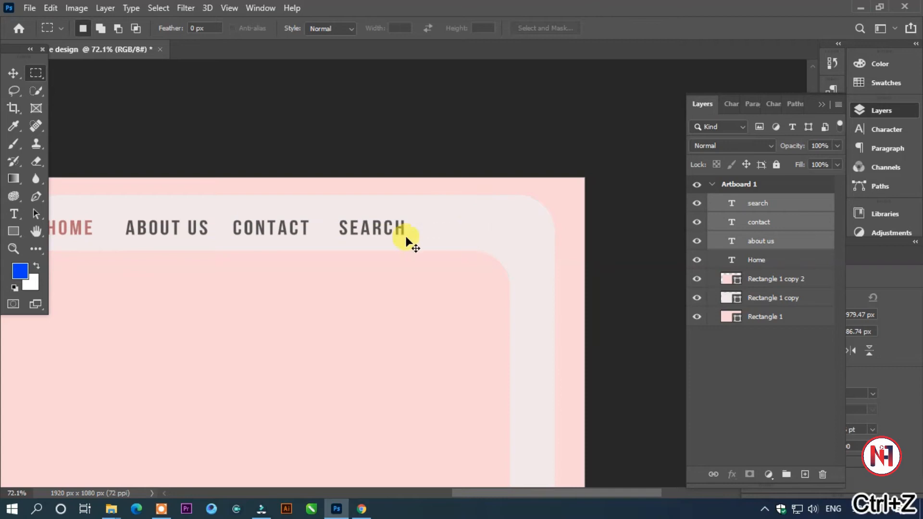
- Draw a small rounded rectangle directly after the SEARCH label in the header band as a search box
right_click(16, 234)
left_click(90, 239)
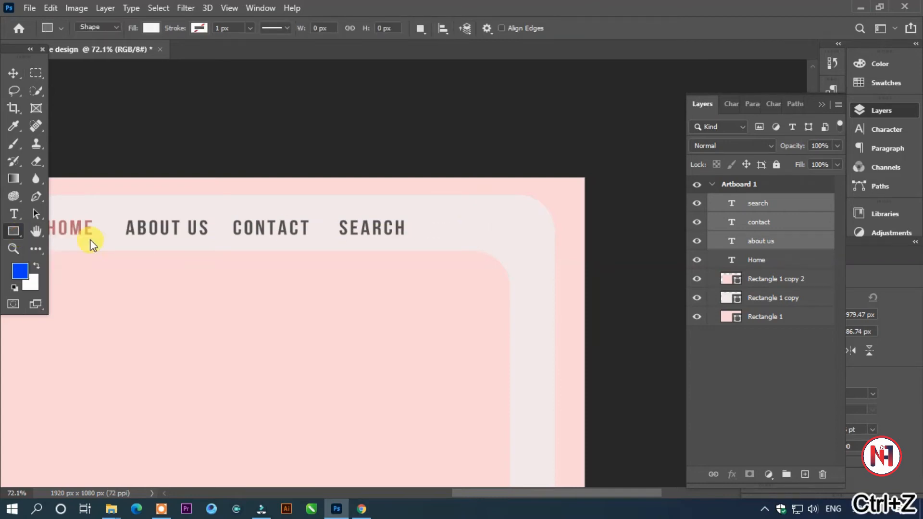
left_click_drag(413, 221, 452, 238)
left_click(17, 73)
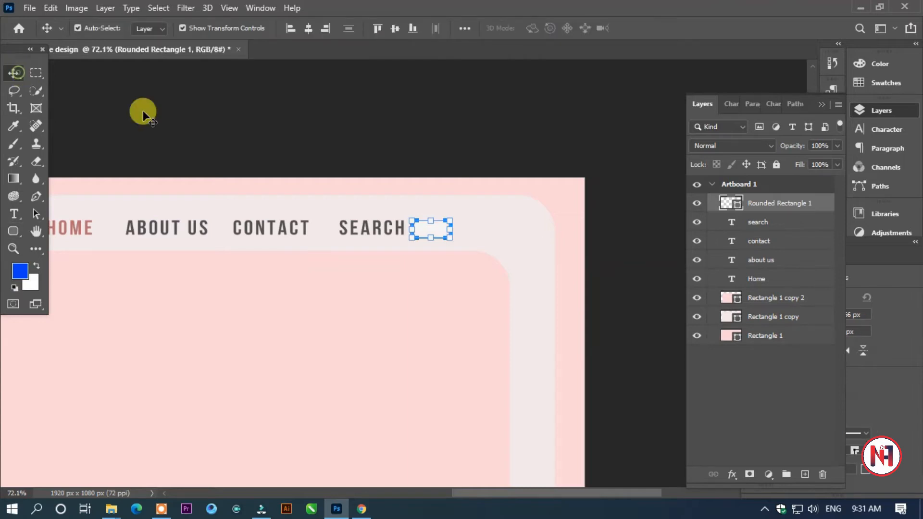
- Fill the rounded search box with the background pink #fad6d6 and nudge it up to line up with SEARCH
scroll(432, 236, "up", 6)
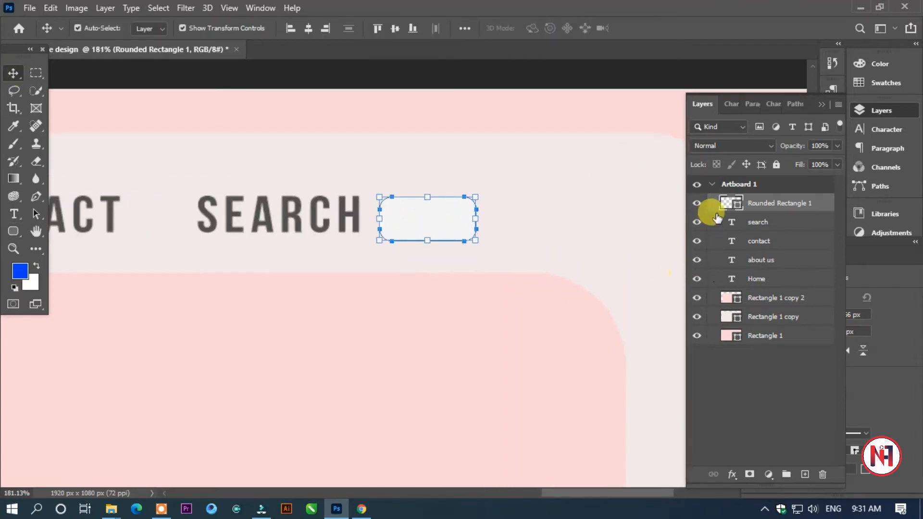
double_click(724, 203)
left_click(451, 116)
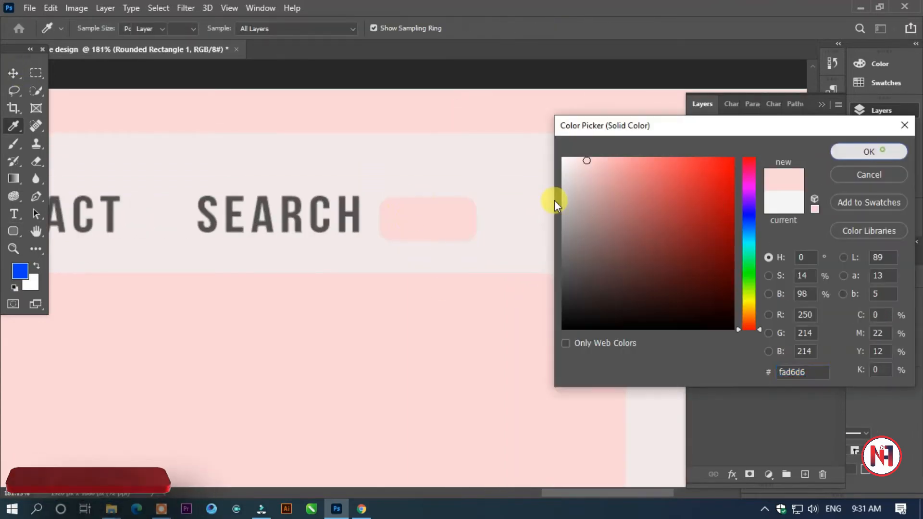
left_click(881, 153)
left_click_drag(424, 220, 425, 216)
- Draw a gray ellipse of about 32 × 30 px with a narrow rectangular handle as a magnifier in the header's empty area
left_click(13, 231)
left_click(55, 258)
mouse_move(539, 174)
left_mouse_down()
mouse_move(577, 206)
mouse_move(562, 231)
left_mouse_up()
double_click(725, 202)
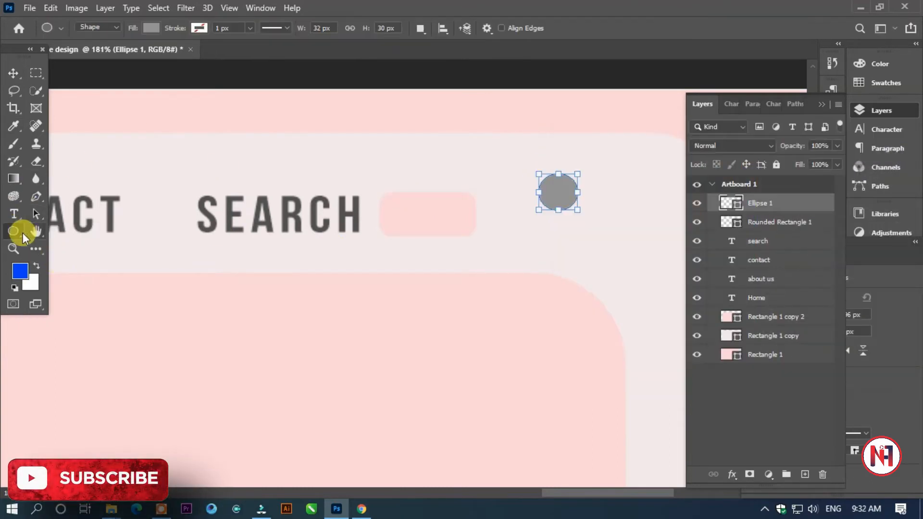
left_click(23, 232)
mouse_move(606, 195)
left_mouse_down()
mouse_move(620, 234)
mouse_move(551, 199)
mouse_move(577, 188)
mouse_move(570, 197)
mouse_move(576, 218)
left_mouse_up()
- Rasterize the magnifier's ellipse and handle rectangle layers together
left_click(22, 79)
left_click(765, 221, "shift")
right_click(773, 217)
left_click(651, 206)
- Rotate the magnifier to about -43.4°, scale it to about 50% and place it inside the pink search box
left_click_drag(583, 182, 548, 181)
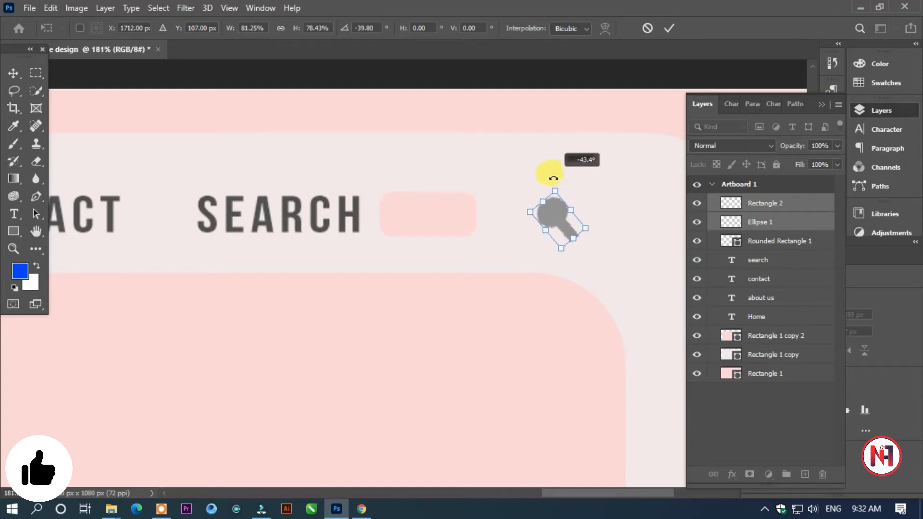
left_click_drag(556, 214, 422, 212)
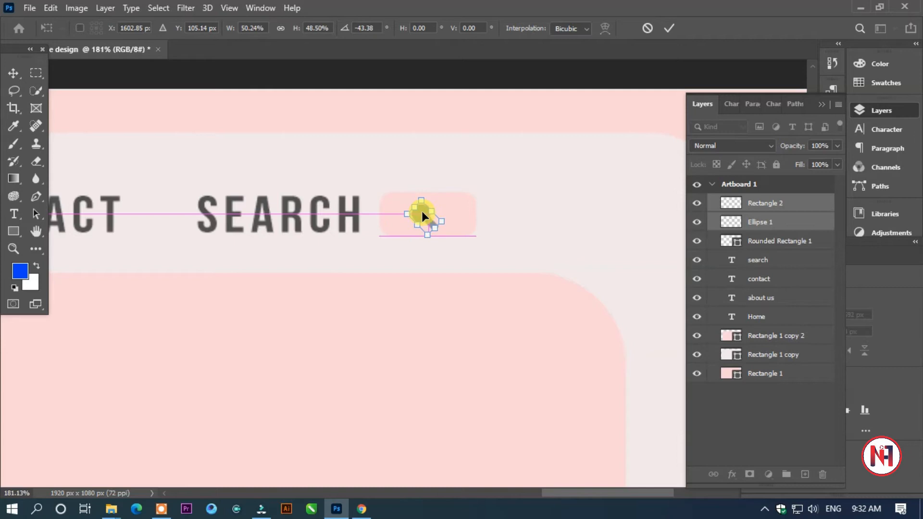
left_click(469, 116)
scroll(353, 204, "down", 5)
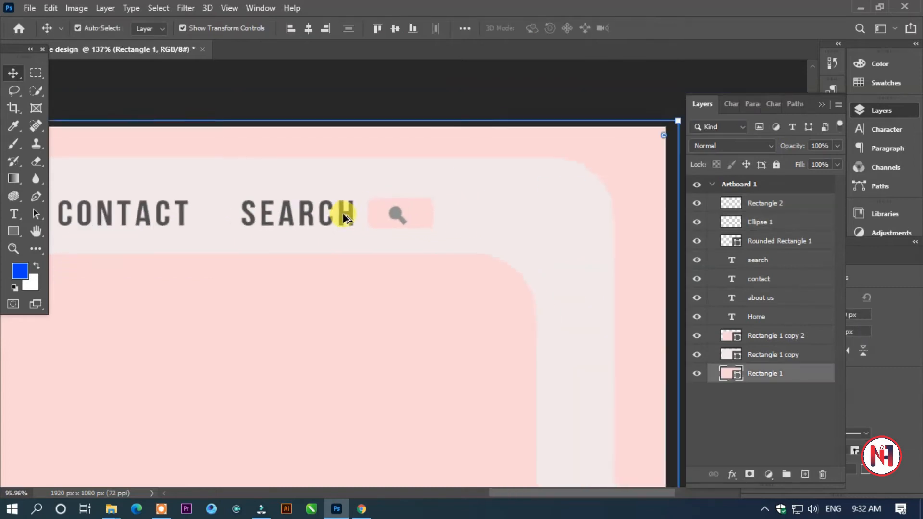
scroll(347, 197, "up", 4)
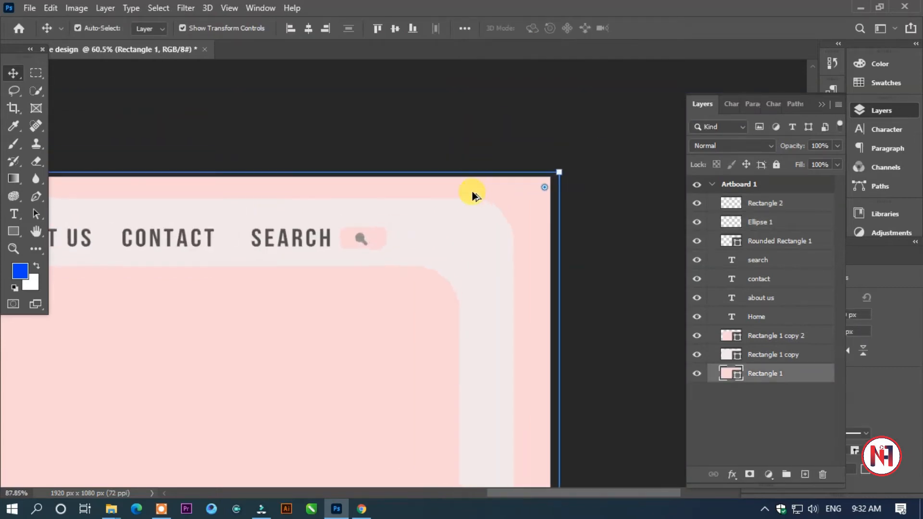
left_click(363, 241)
left_click_drag(362, 241, 361, 238)
scroll(360, 235, "up", 5)
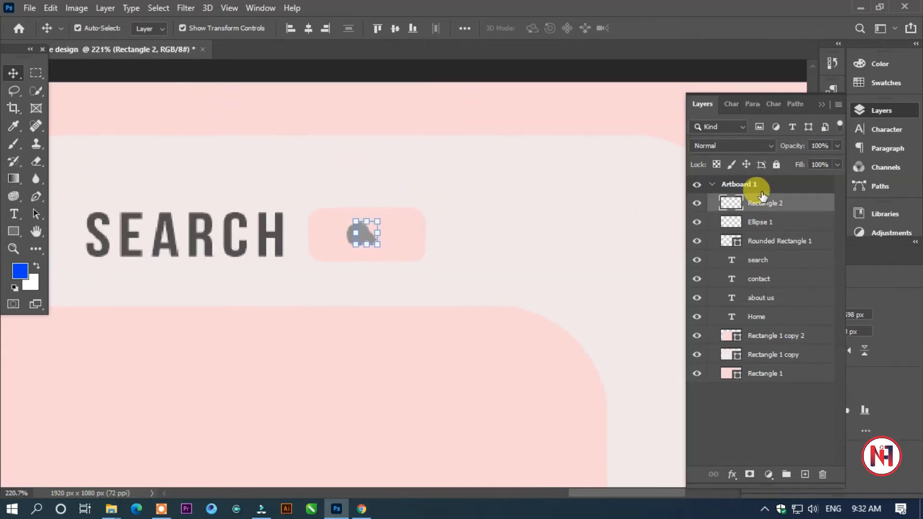
double_click(731, 205)
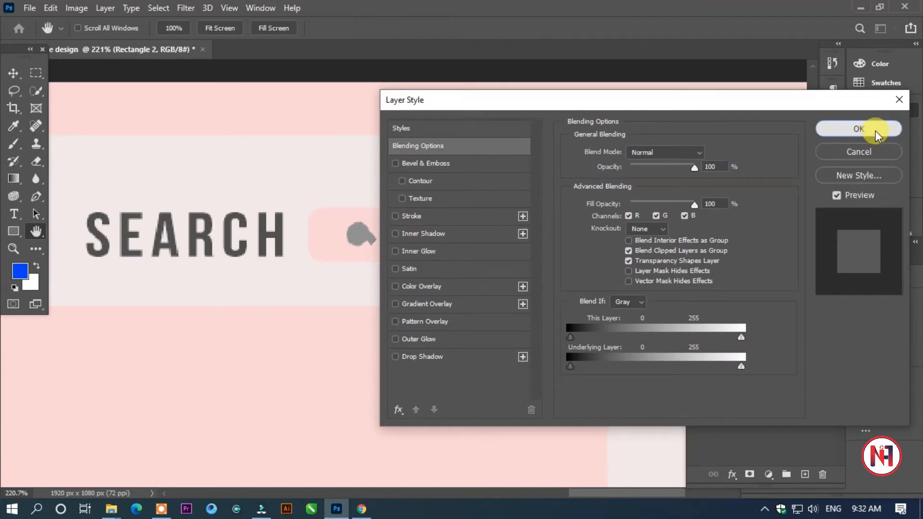
left_click(846, 128)
key("ctrl+z")
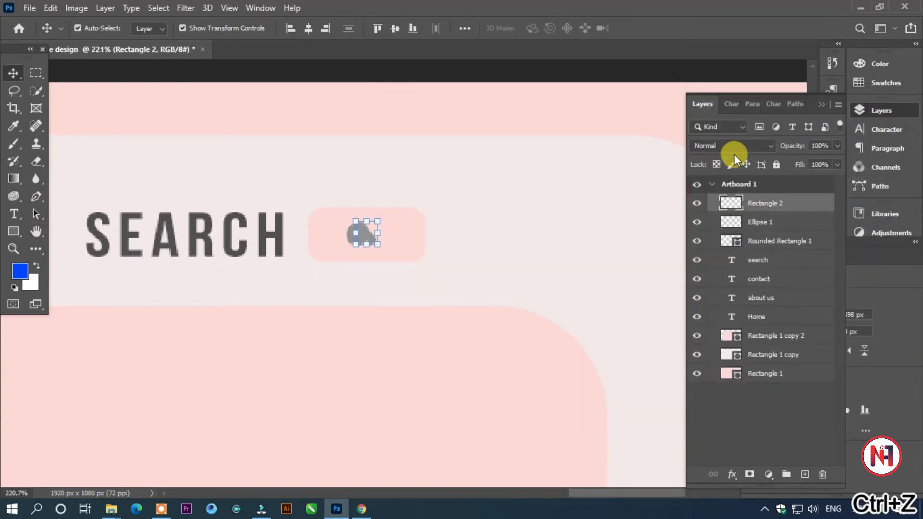
left_click(451, 182, "ctrl")
key("ctrl+z")
- Convert the magnifier's ellipse and handle layers into one smart object
left_click(355, 230)
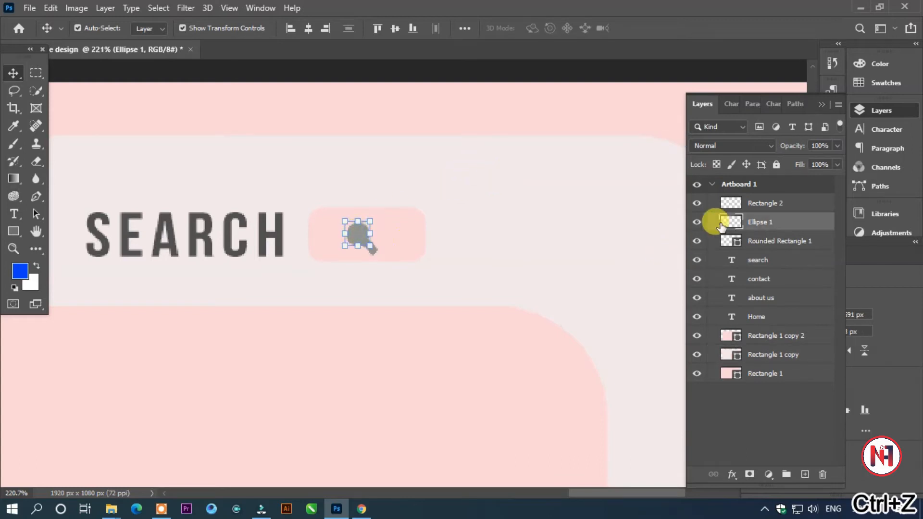
left_click(763, 202, "shift")
right_click(770, 203)
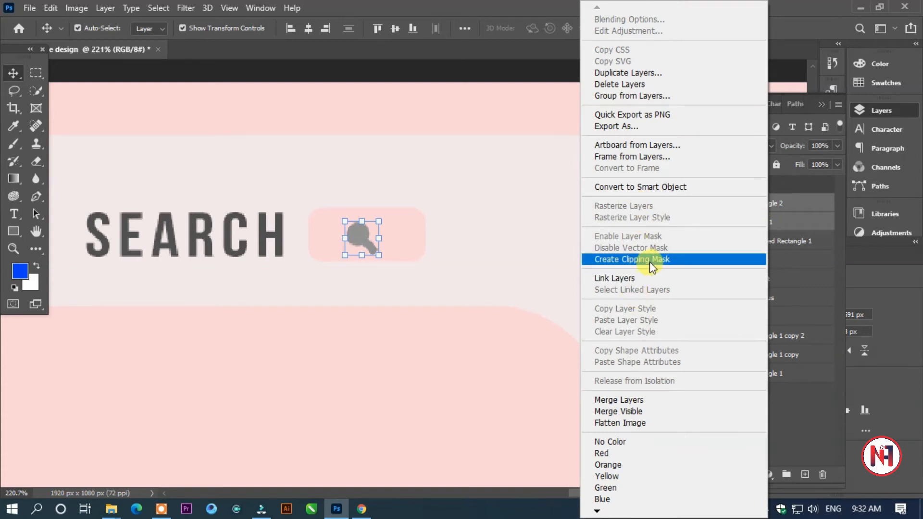
left_click(647, 188)
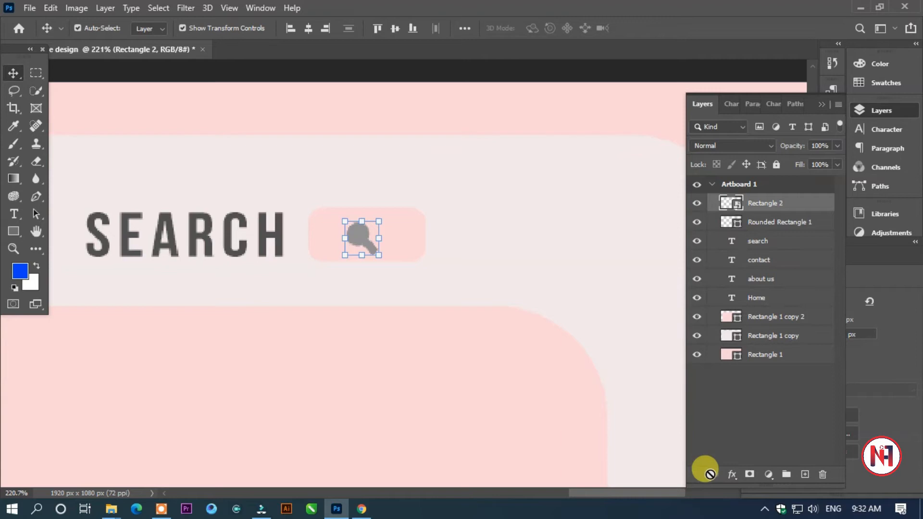
- Apply a Color Overlay to the magnifier using the dark gray #505050 sampled from the SEARCH text
left_click(768, 474)
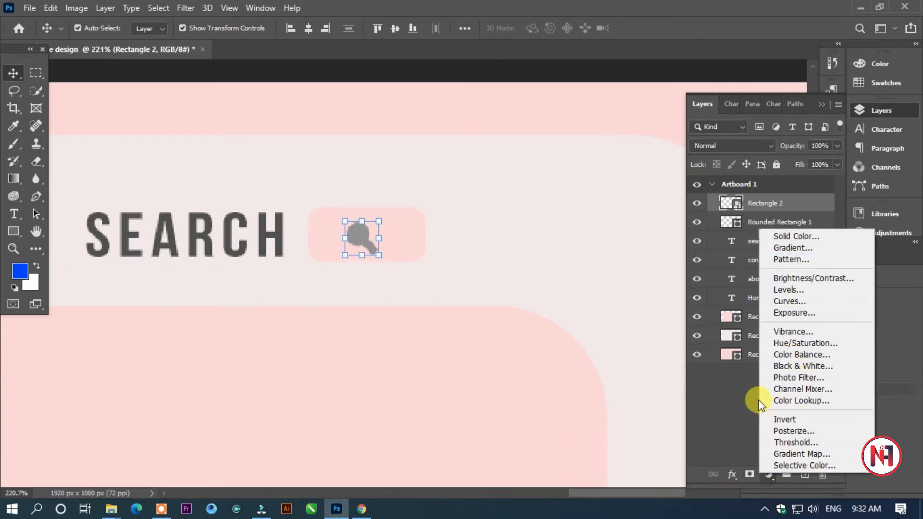
left_click(736, 390)
left_click(731, 474)
left_click(752, 414)
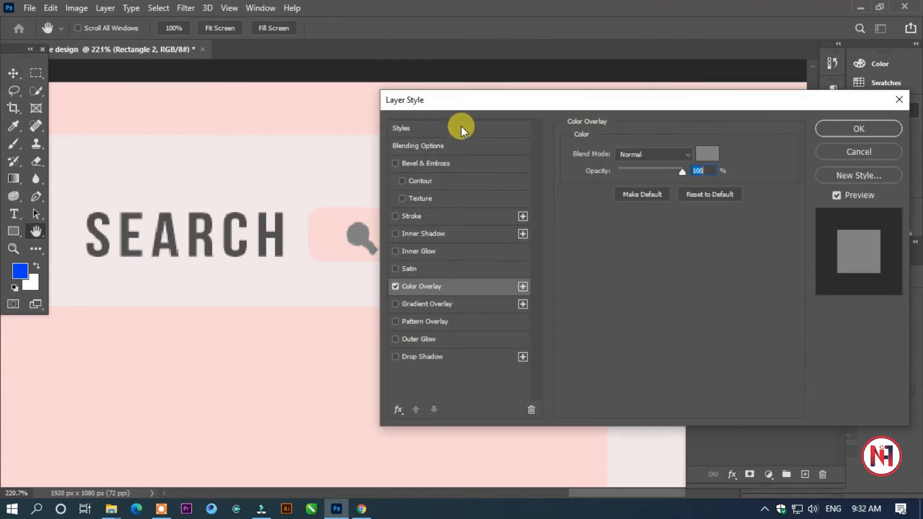
left_click(703, 154)
left_click(233, 214)
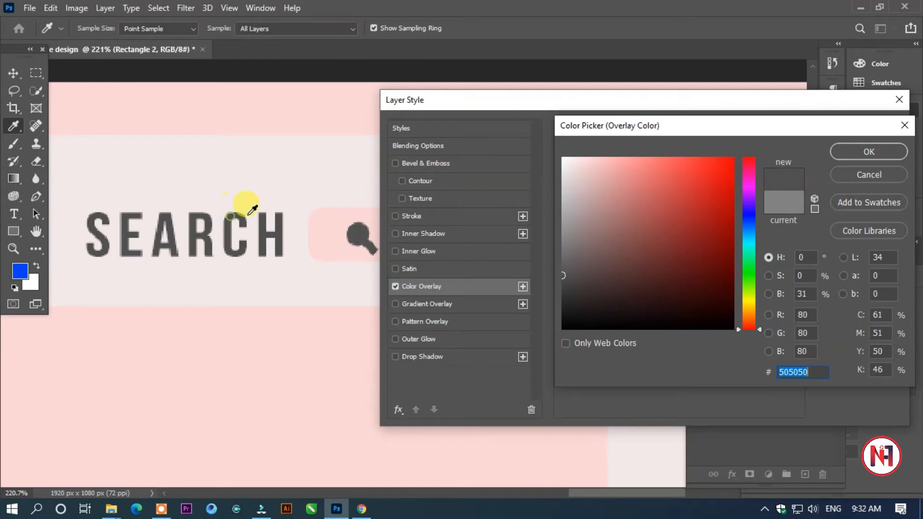
left_click(836, 152)
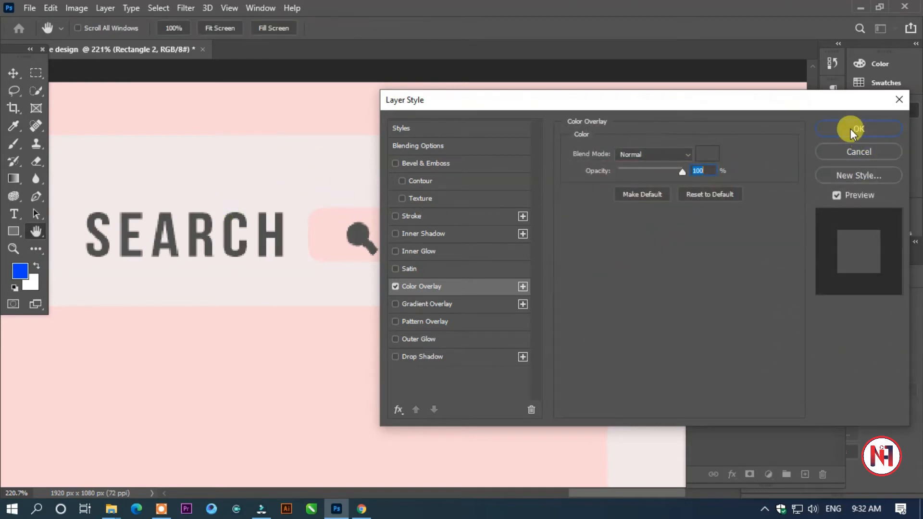
left_click(851, 129)
- Add the text "YOUR LOGO" in the header band at the opposite end from the navigation labels
scroll(310, 223, "down", 6)
scroll(243, 251, "down", 4)
left_click_drag(229, 257, 515, 235)
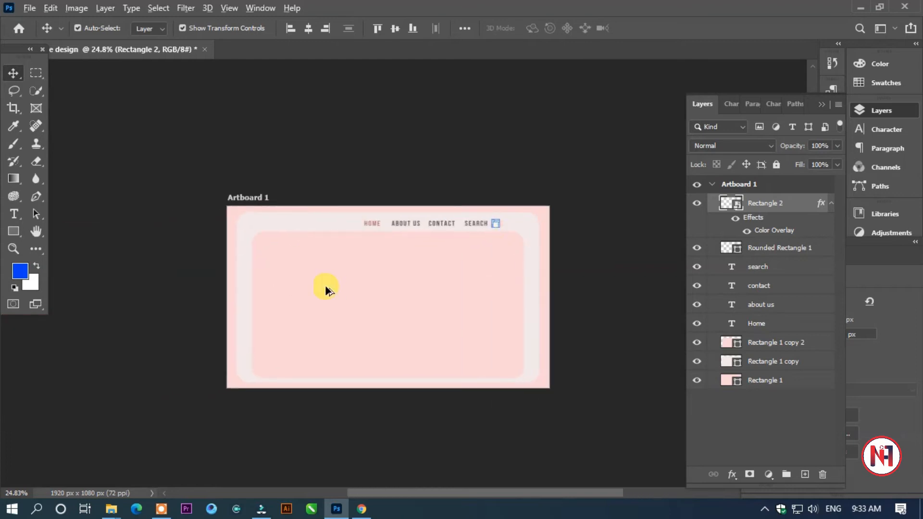
scroll(325, 284, "up", 2)
scroll(291, 274, "up", 2)
left_click(23, 219)
left_click(221, 189)
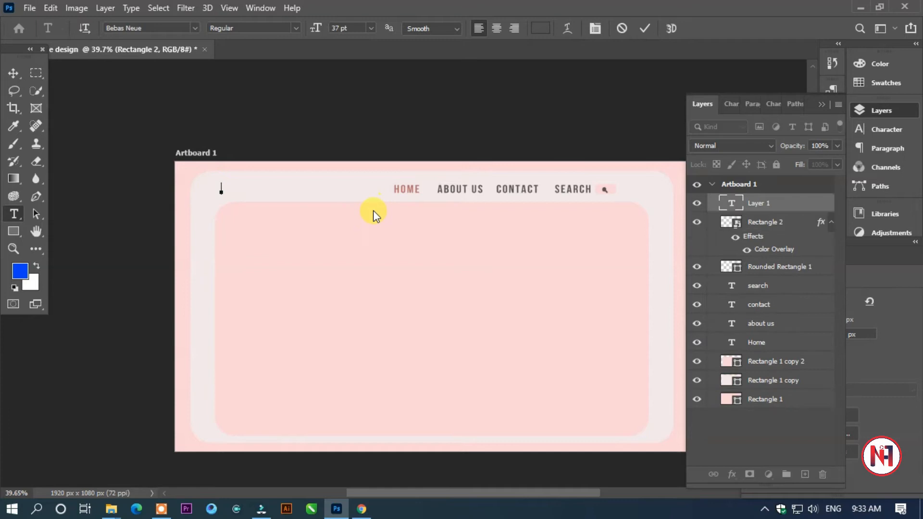
type("YOUR LOGO")
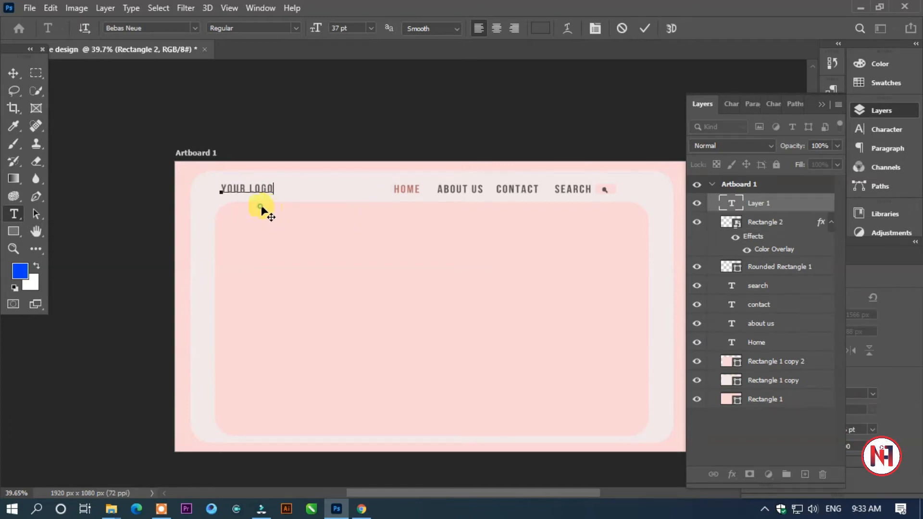
- Shift the logo text slightly inward and shorten it to "LOGO"
left_click_drag(260, 207, 270, 207)
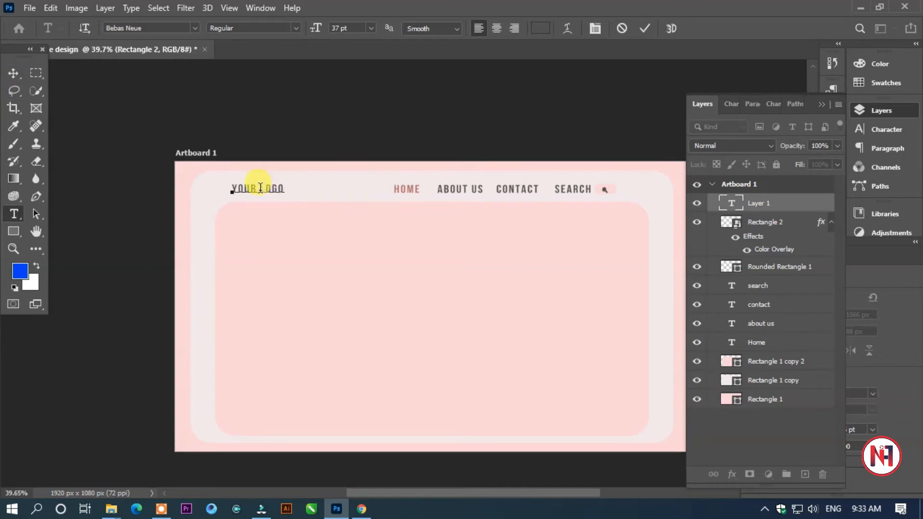
key("BackSpace")
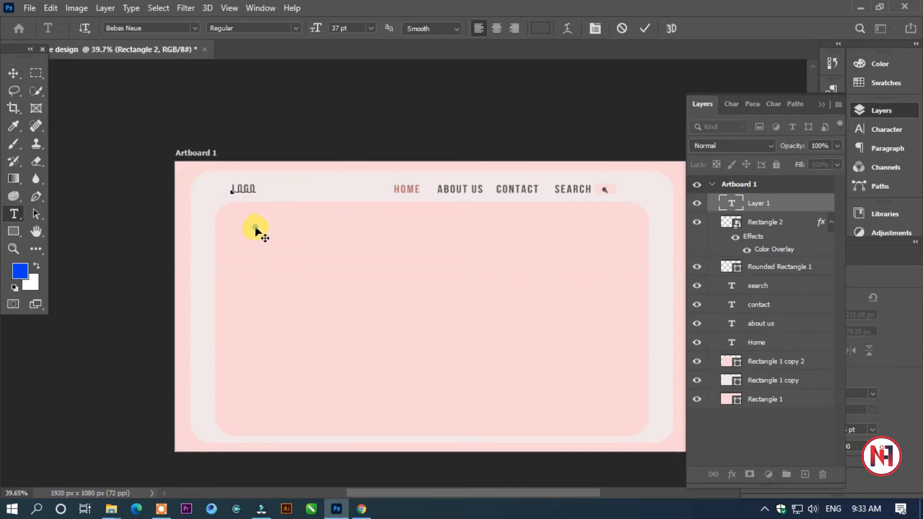
left_click(14, 73)
left_click(235, 91)
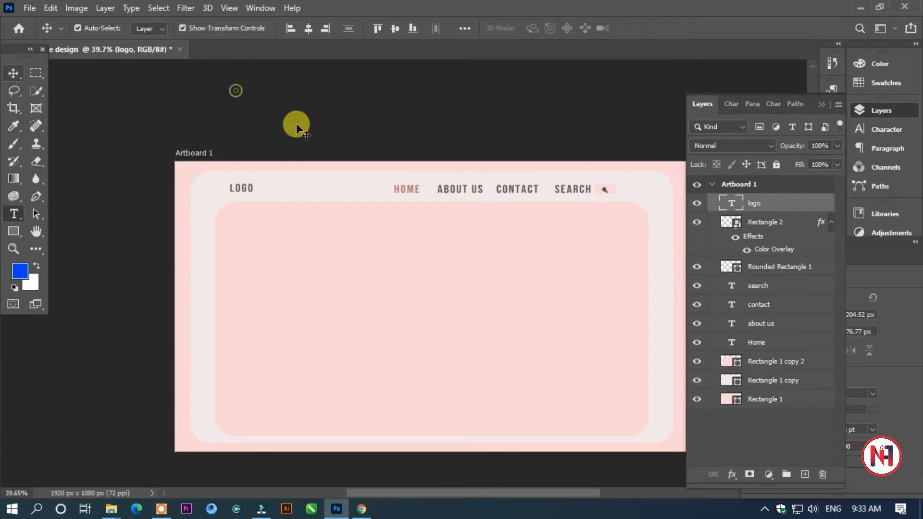
- Stretch the pink search box behind the magnifier to about 113.89% of its height
scroll(379, 199, "down", 3)
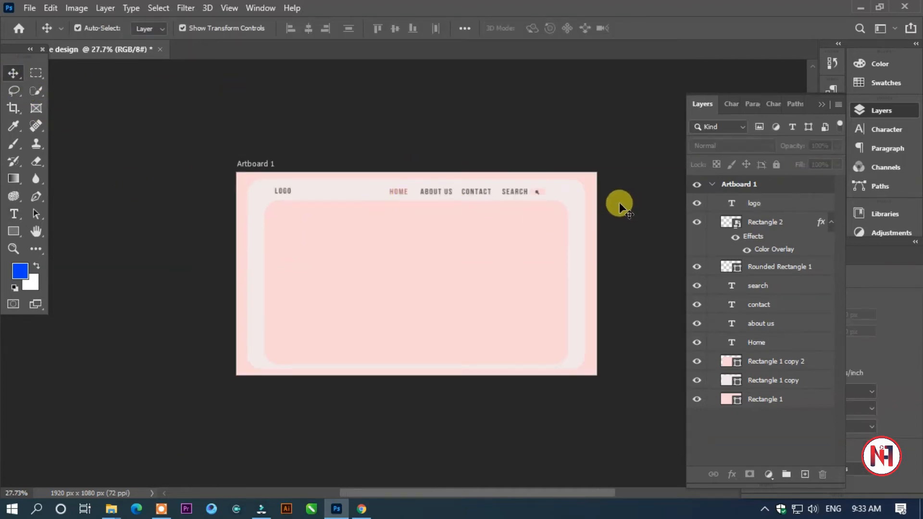
scroll(584, 191, "up", 2)
scroll(518, 201, "up", 4)
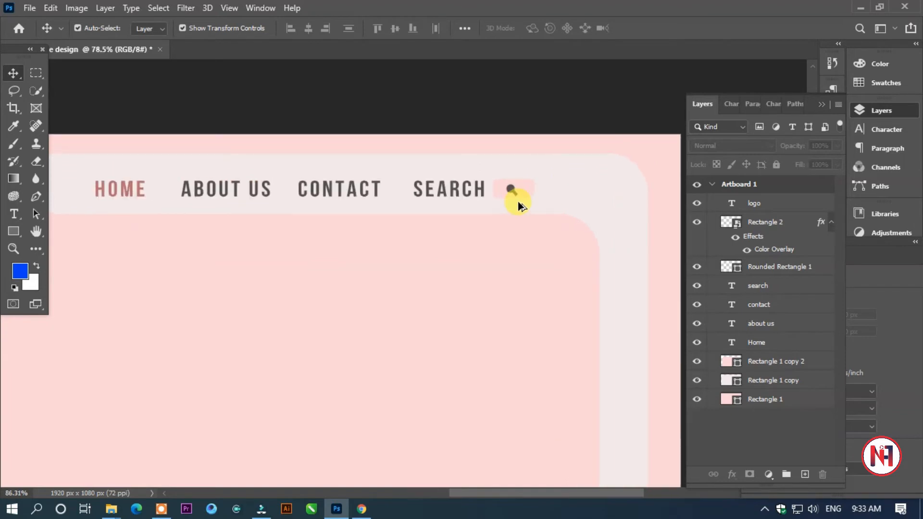
left_click(526, 192)
left_click_drag(512, 197, 510, 199)
left_click(391, 142)
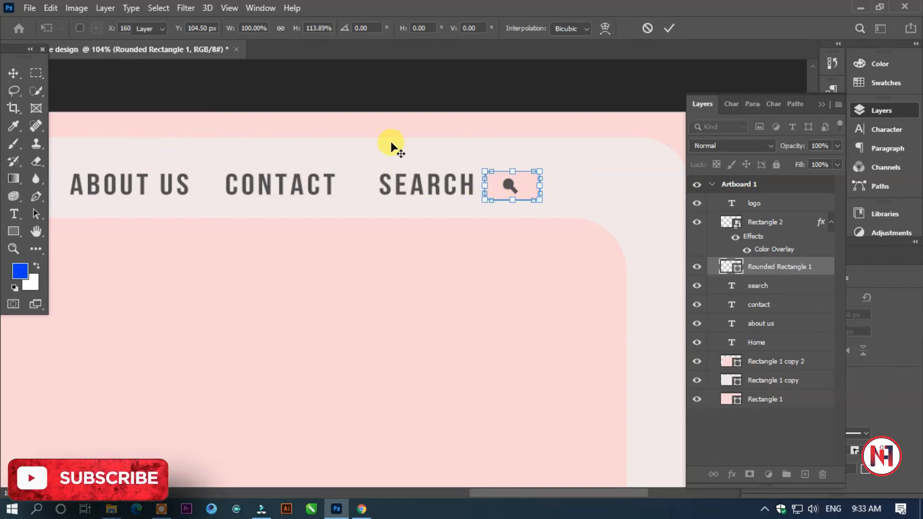
left_click(414, 94)
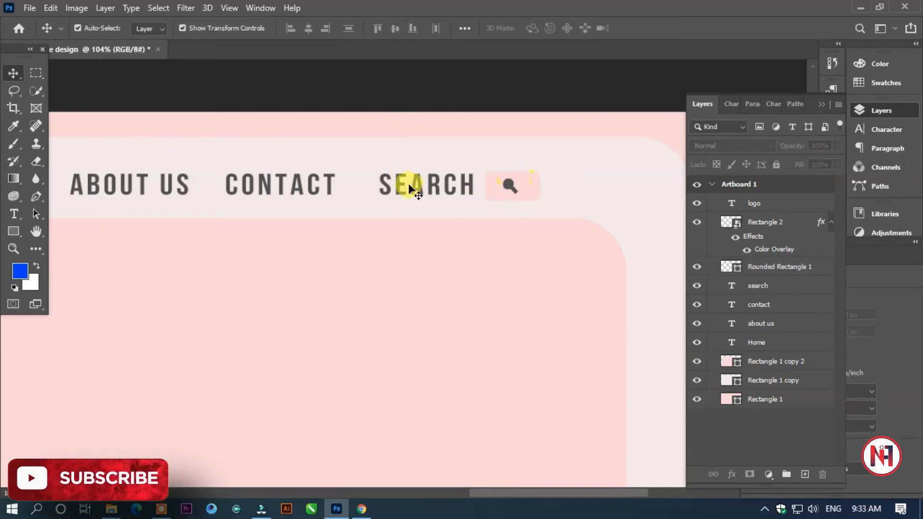
- Place the cosmetics photo over the right part of the inner pink panel, below the navigation labels
scroll(391, 179, "down", 4)
scroll(194, 225, "down", 1)
left_click_drag(229, 245, 356, 242)
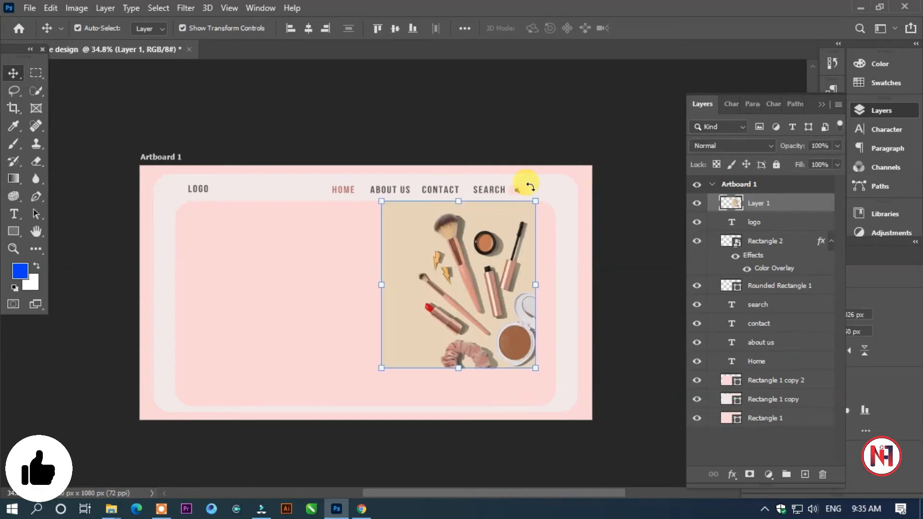
- Set the cosmetics photo's blend mode to Luminosity after trying Multiply, and move the photo slightly down inside the panel
left_click(766, 145)
left_click(727, 198)
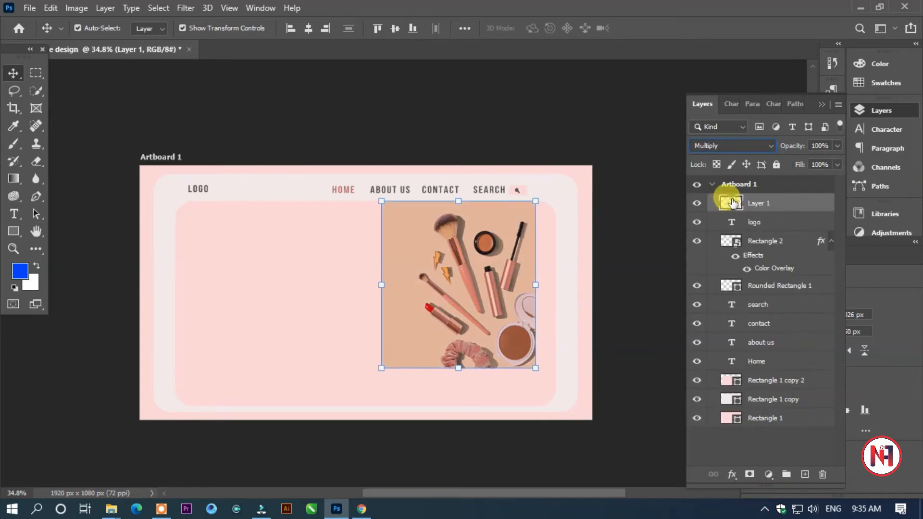
left_click(747, 148)
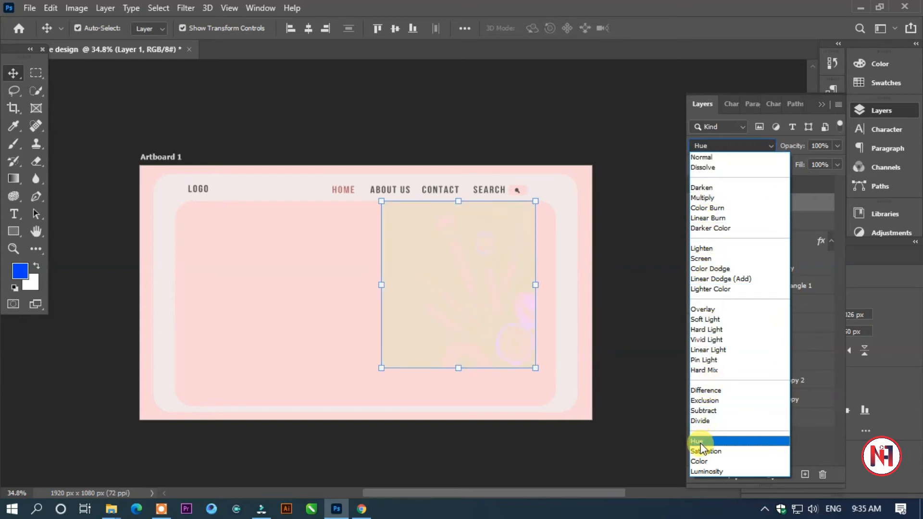
left_click(700, 471)
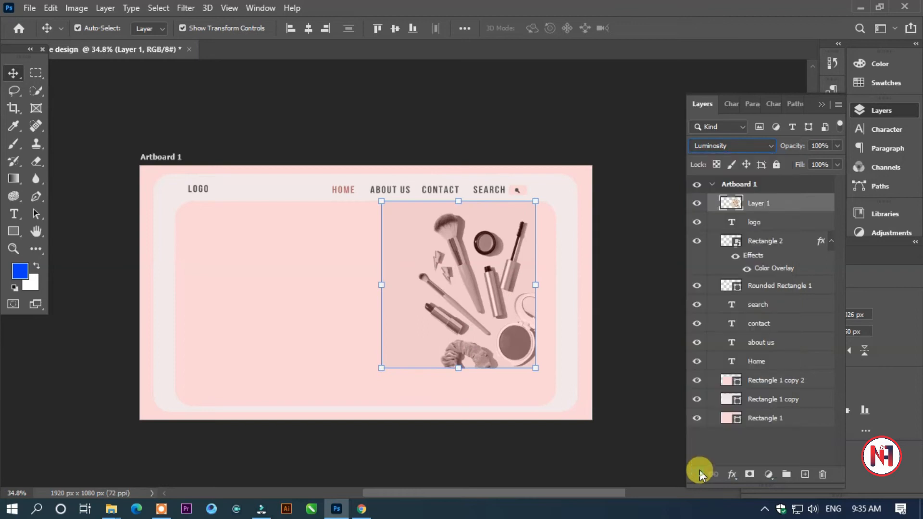
left_click(614, 120)
left_click_drag(495, 234, 492, 233)
left_click(562, 116)
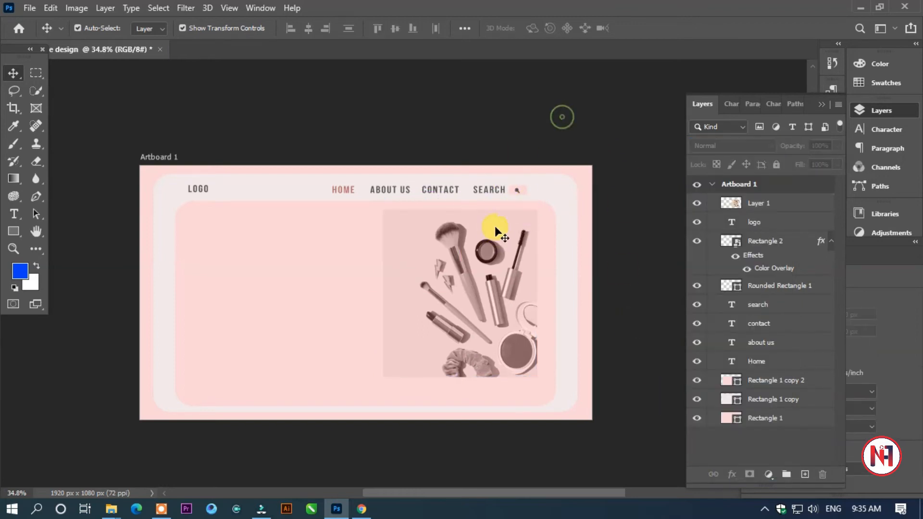
- Add the text "FASHION" in black (#000000) in the empty upper area of the pink panel beside the photo
left_click(14, 214)
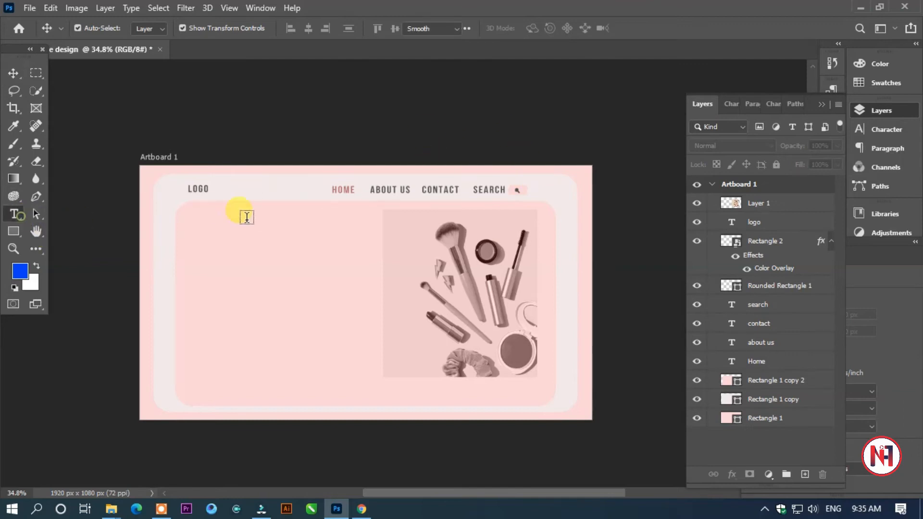
left_click(210, 230)
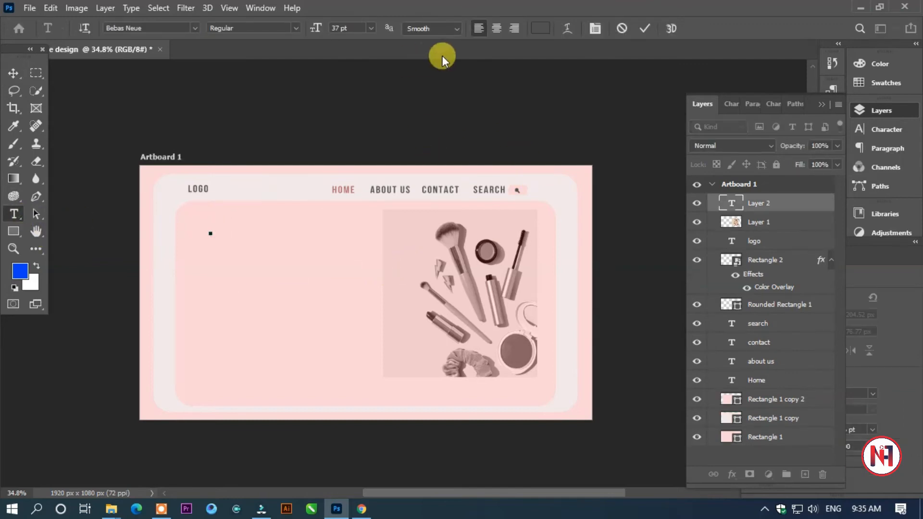
left_click(540, 28)
left_click_drag(572, 287, 520, 399)
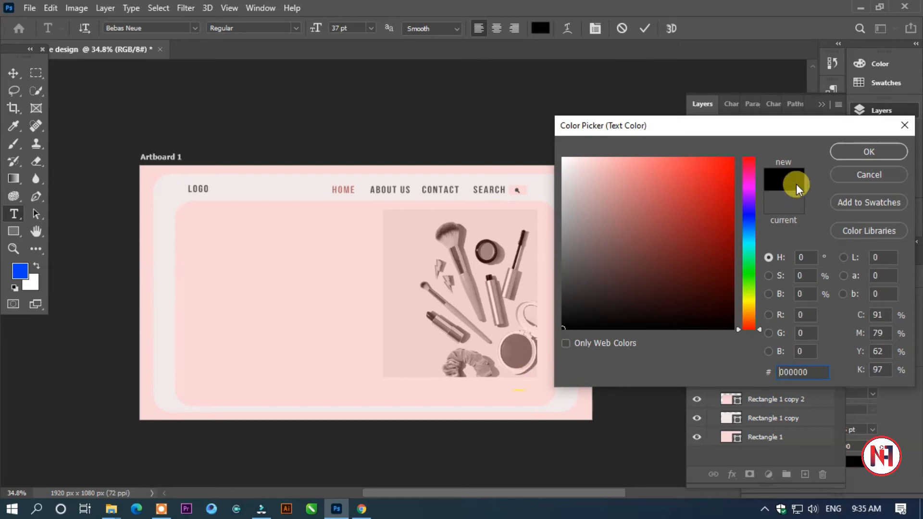
left_click(863, 152)
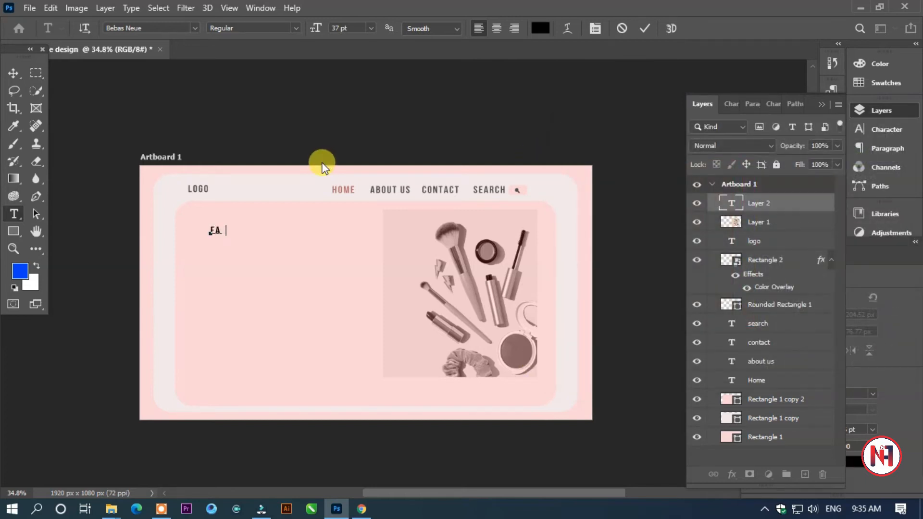
type("HION")
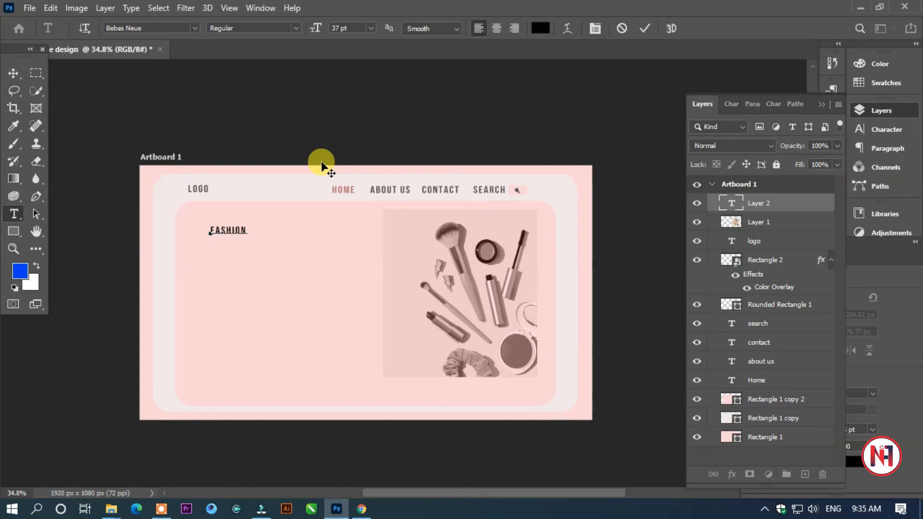
- Enlarge the whole FASHION heading to 134 pt
key("ctrl+a")
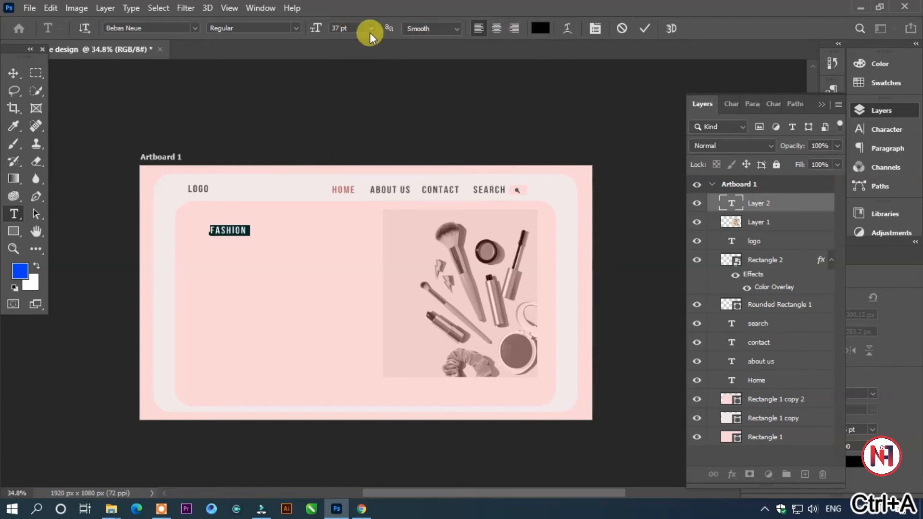
left_click_drag(317, 30, 382, 31)
left_click_drag(286, 288, 290, 310)
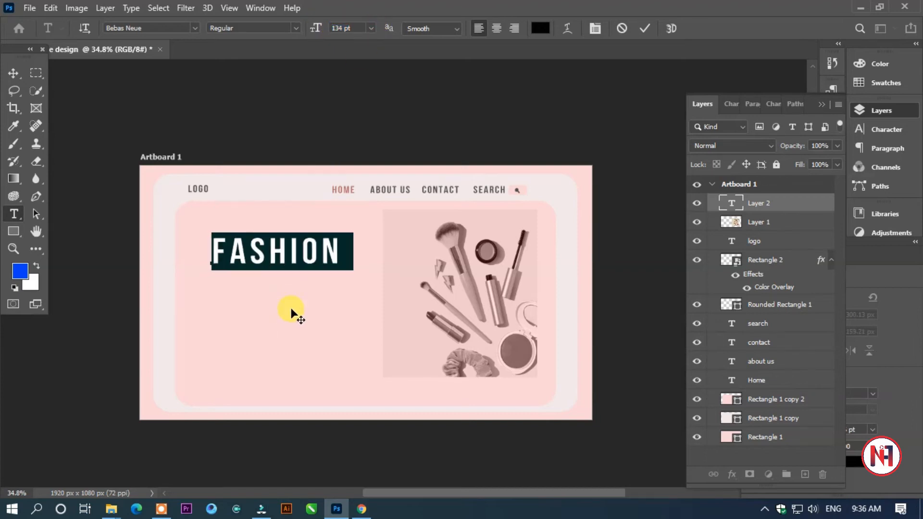
- Try the Arkipelago font on the FASHION heading while browsing other typefaces
left_click(193, 27)
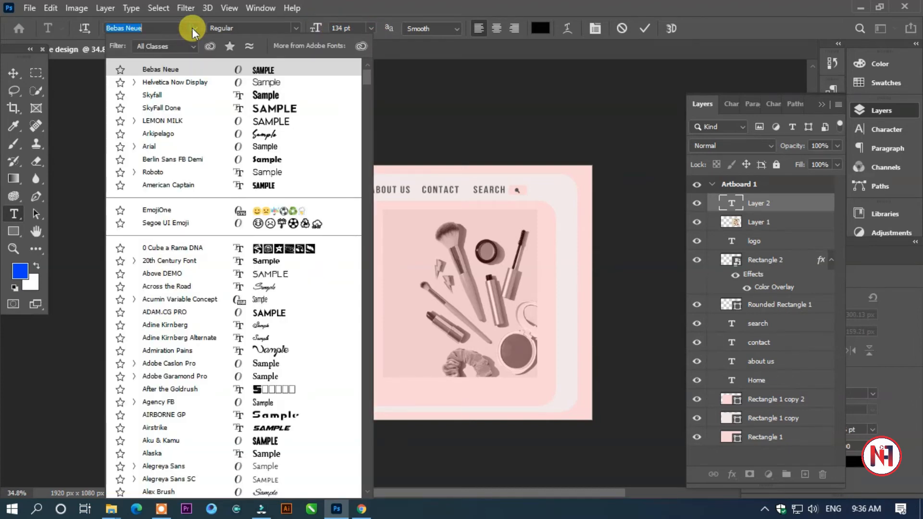
left_click(266, 133)
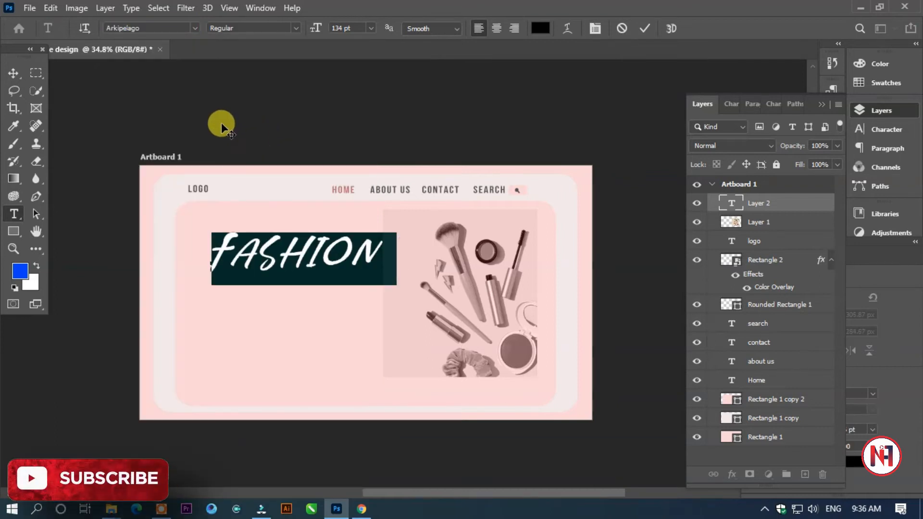
left_click(196, 27)
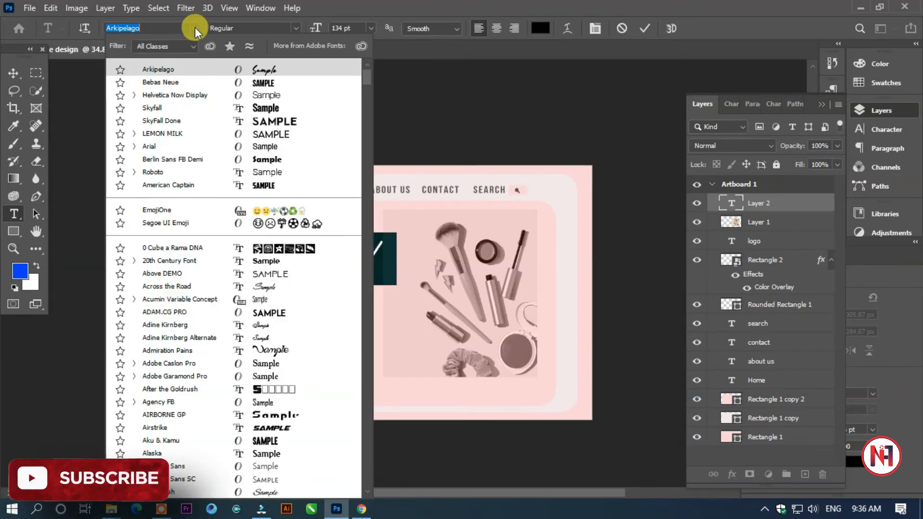
scroll(247, 241, "down", 8)
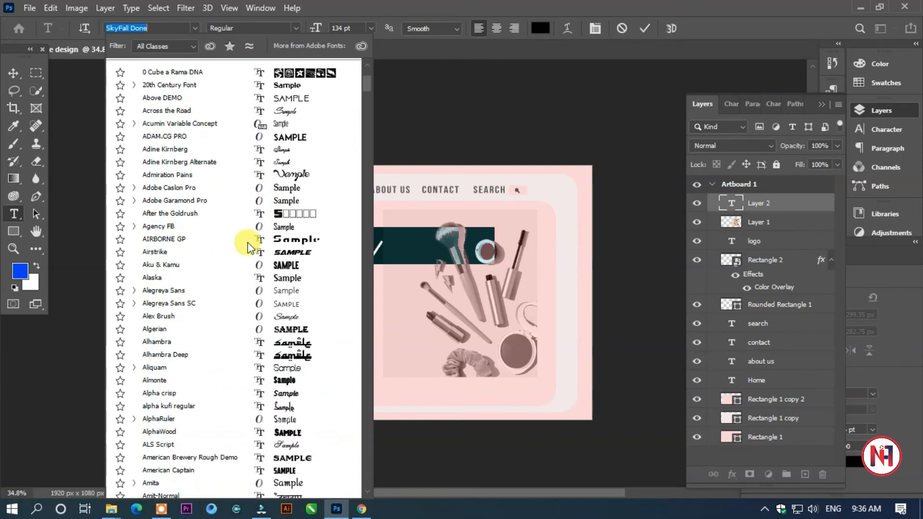
scroll(247, 242, "down", 9)
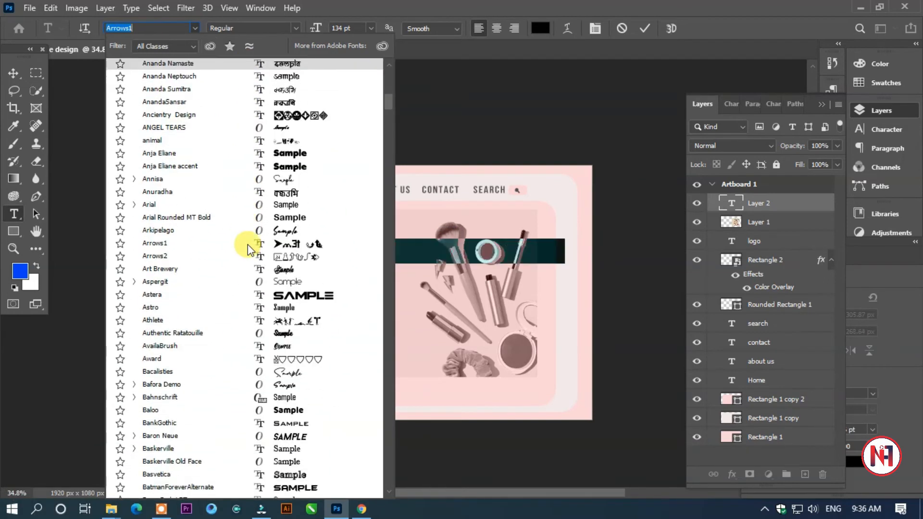
left_click(275, 232)
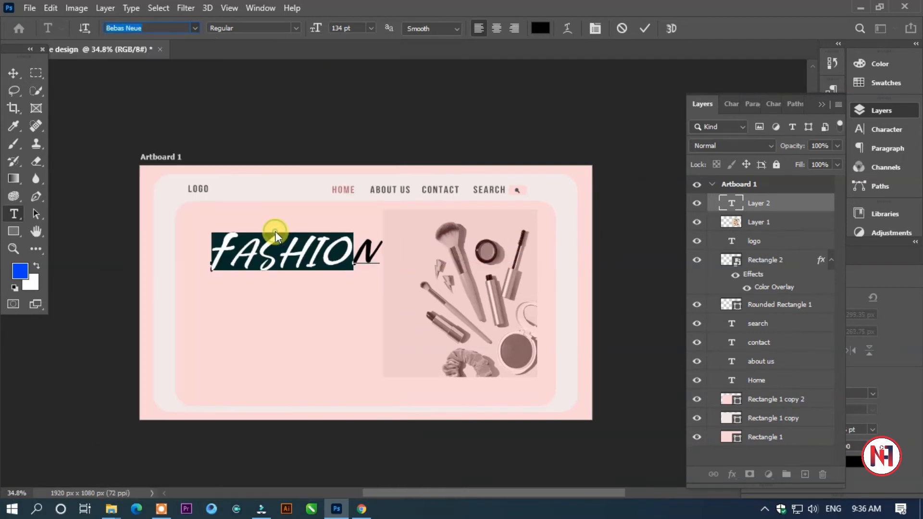
left_click(197, 27)
scroll(232, 275, "down", 15)
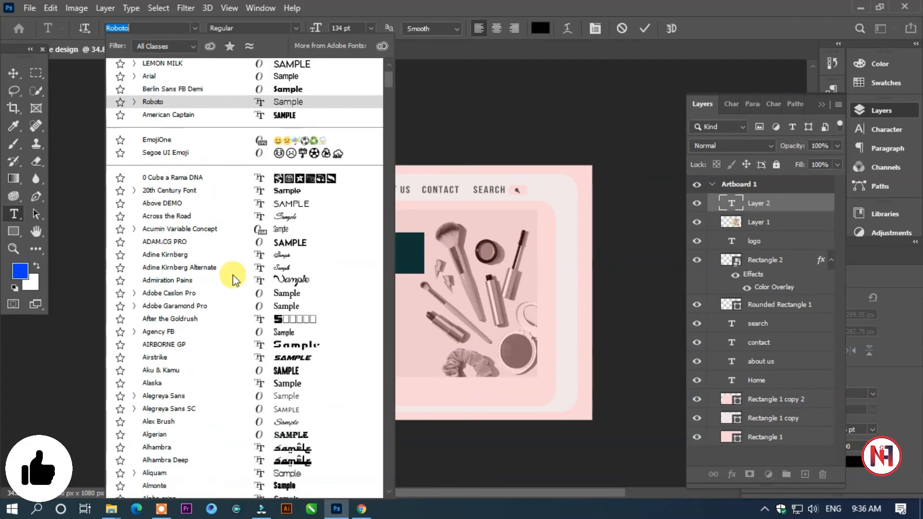
scroll(233, 287, "down", 4)
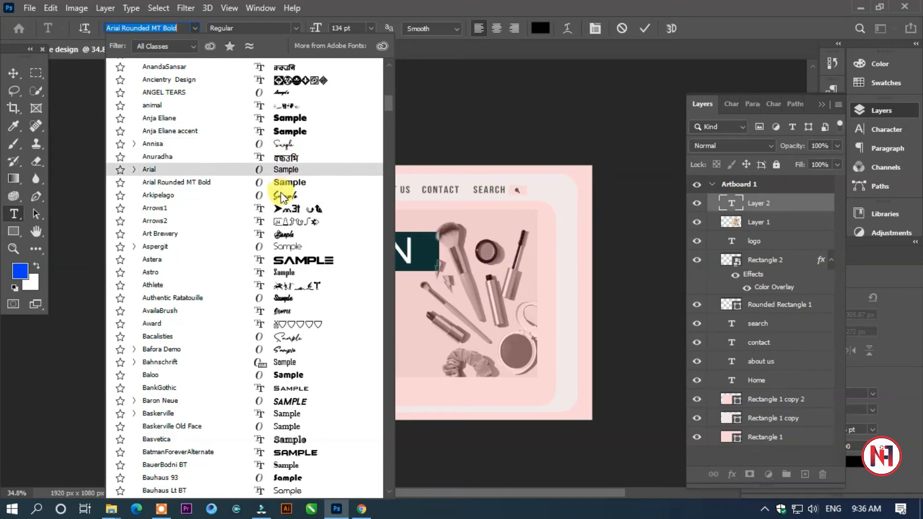
left_click(281, 197)
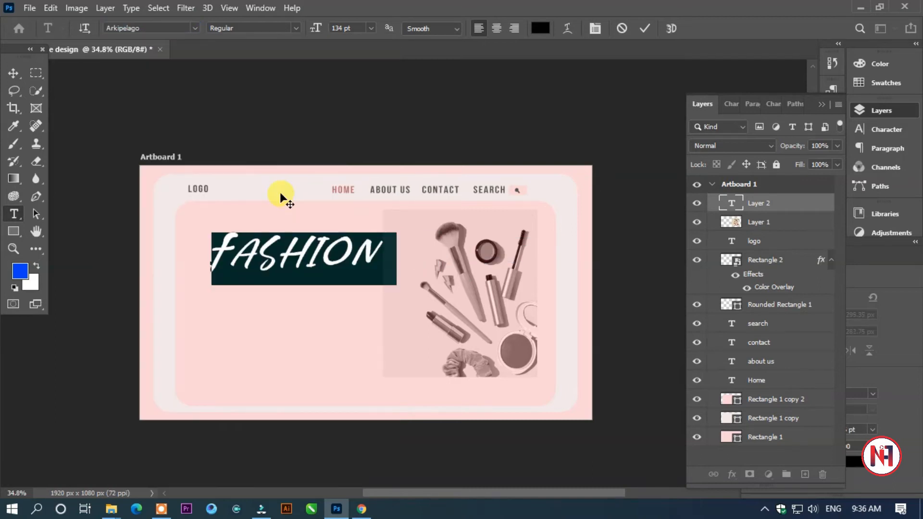
- Set the FASHION heading's font to TeX Gyre Chorus and commit the text
left_click(195, 28)
scroll(321, 336, "down", 2)
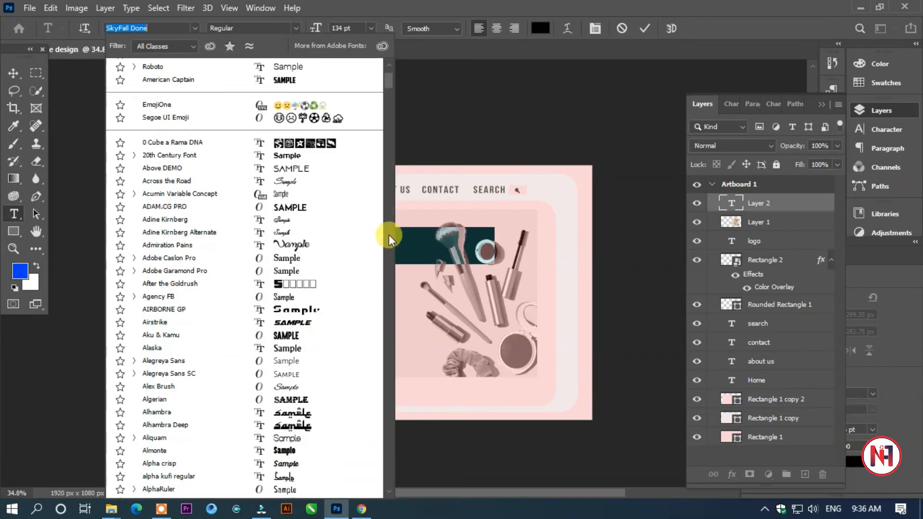
left_click_drag(388, 93, 385, 428)
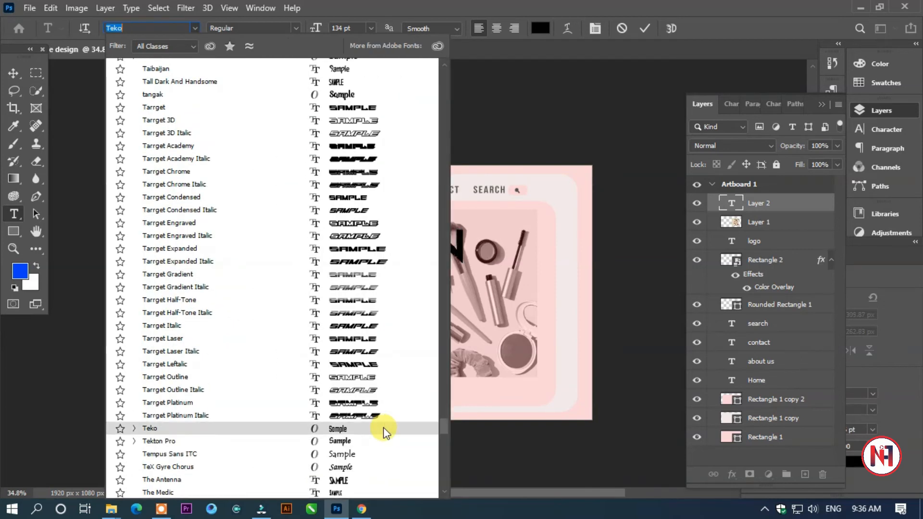
left_click(337, 465)
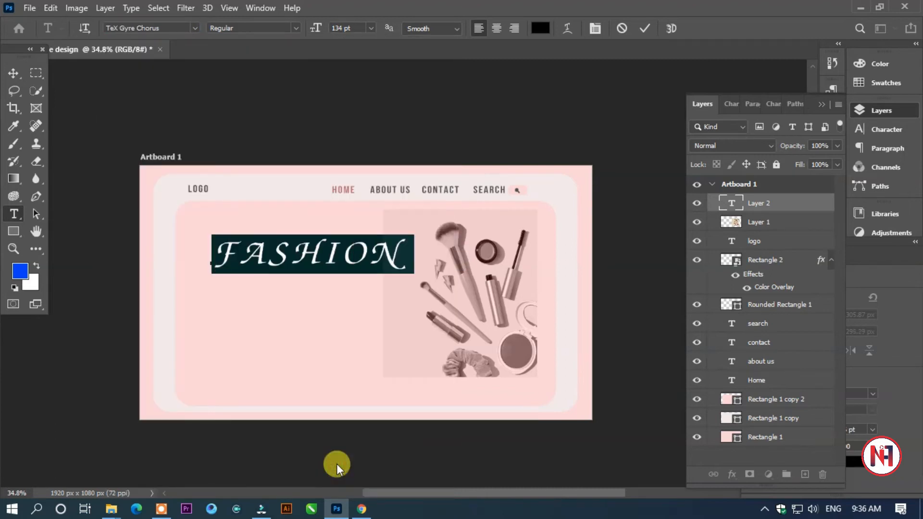
left_click(16, 71)
- Tighten the FASHION heading's tracking to -40 and reposition it just beside the cosmetics photo
left_click(316, 253)
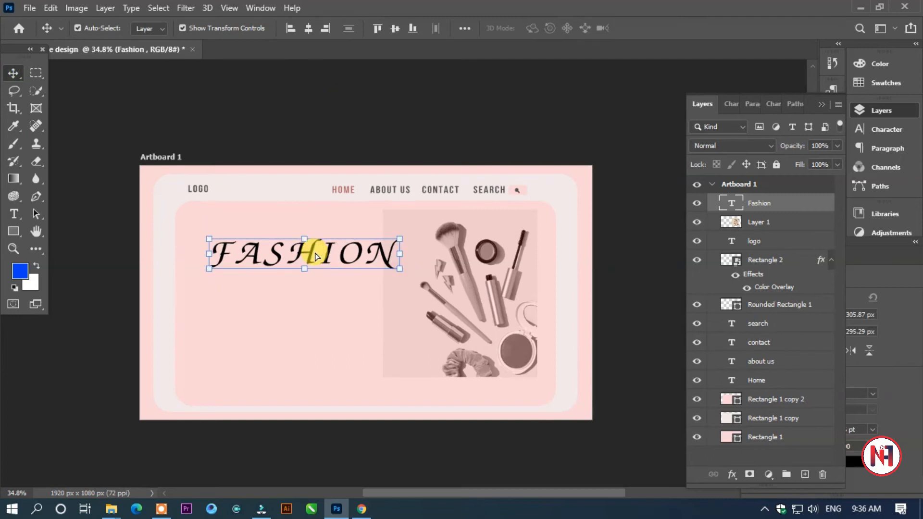
double_click(316, 253)
key("ctrl+a")
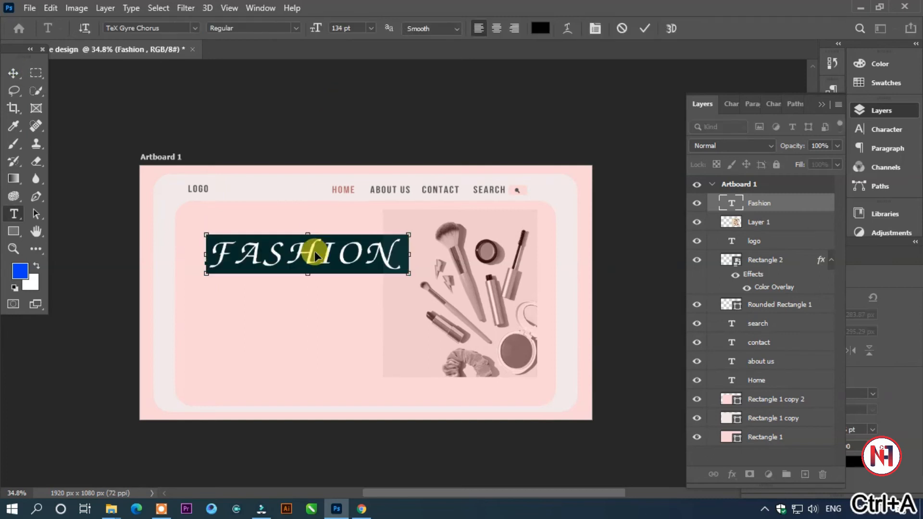
key("ctrl+t")
left_click_drag(792, 159, 784, 161)
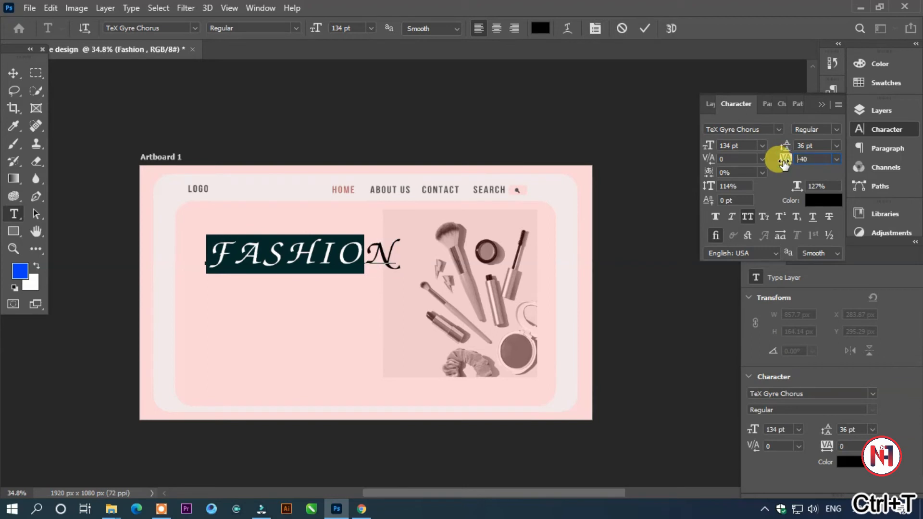
left_click(13, 73)
left_click_drag(335, 259, 340, 261)
- Create a paragraph text box about 714 by 290 px below the FASHION heading and fill it with Lorem Ipsum
key("t")
left_click_drag(208, 293, 376, 361)
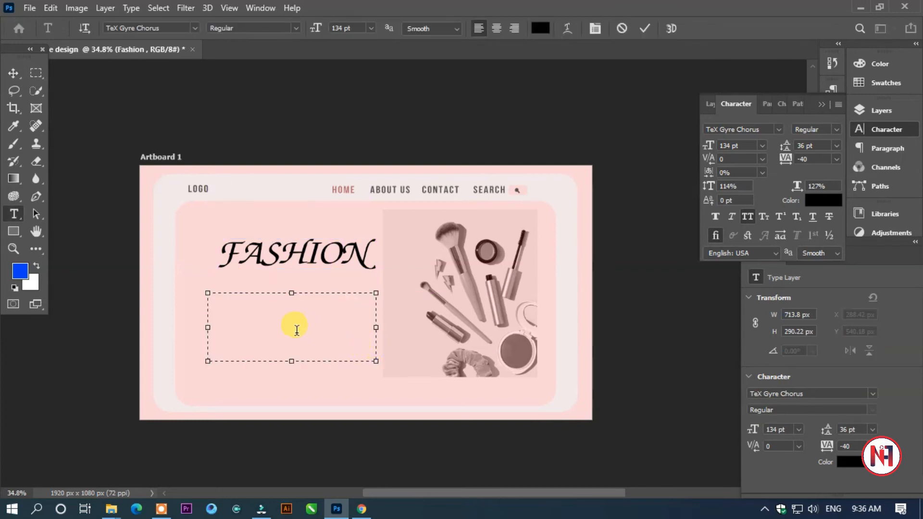
left_click(133, 8)
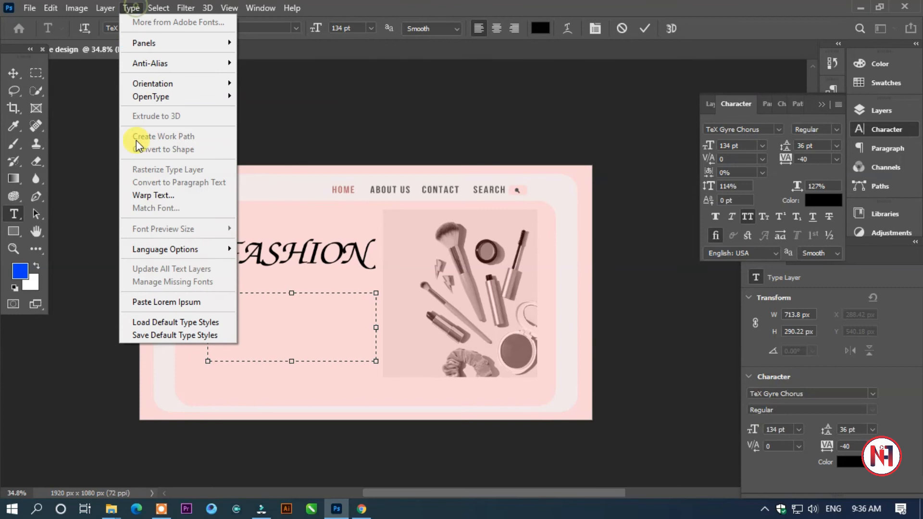
left_click(164, 302)
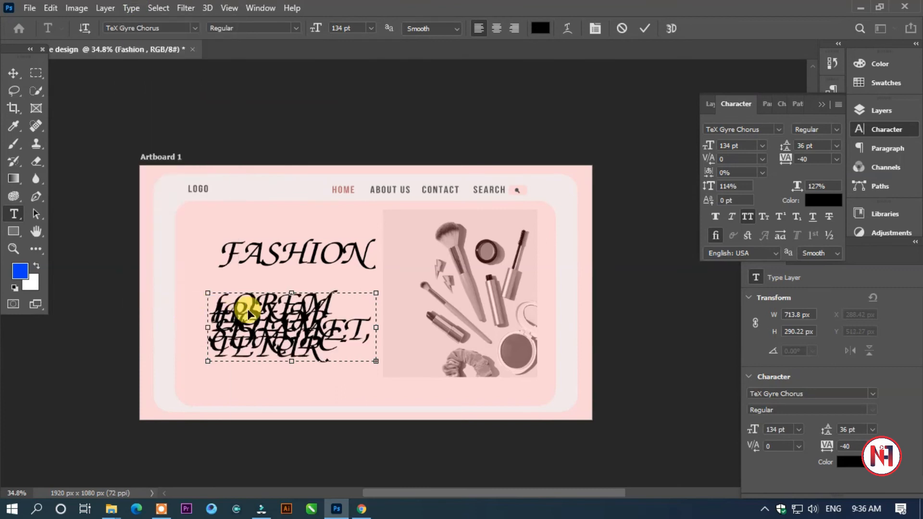
- Reduce all the Lorem Ipsum text to 10 pt with 18 pt leading
key("ctrl+a")
key("ctrl+shift+comma")
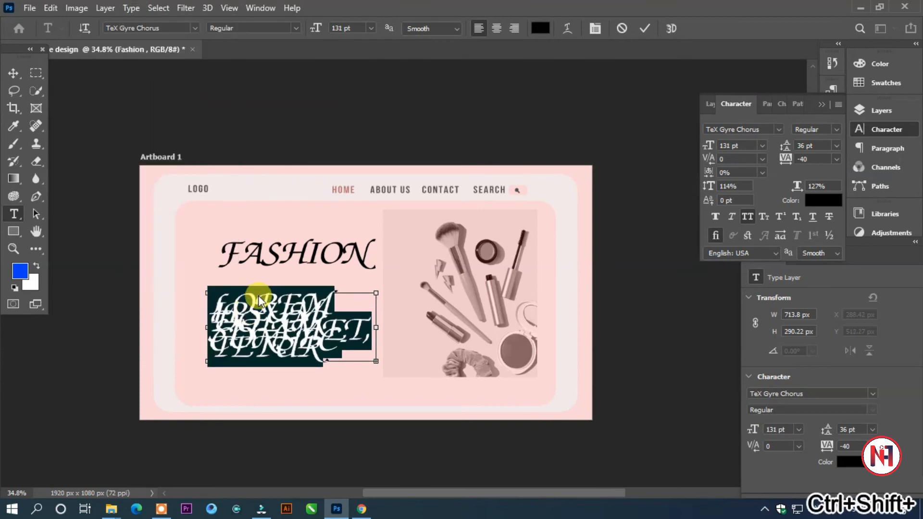
key("ctrl+shift+comma")
key("ctrl+shift+comma")
key("ctrl+shift+comma")
key("ctrl+shift+comma")
key("ctrl+shift+comma")
key("ctrl+shift+comma")
key("ctrl+shift+comma")
key("ctrl+shift+comma")
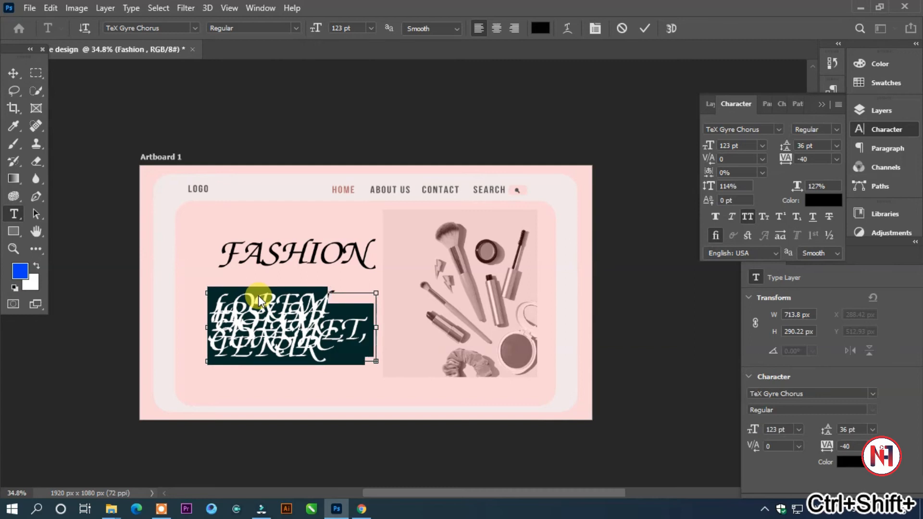
key("ctrl+shift+comma")
left_click_drag(317, 31, 237, 58)
left_click_drag(785, 145, 772, 150)
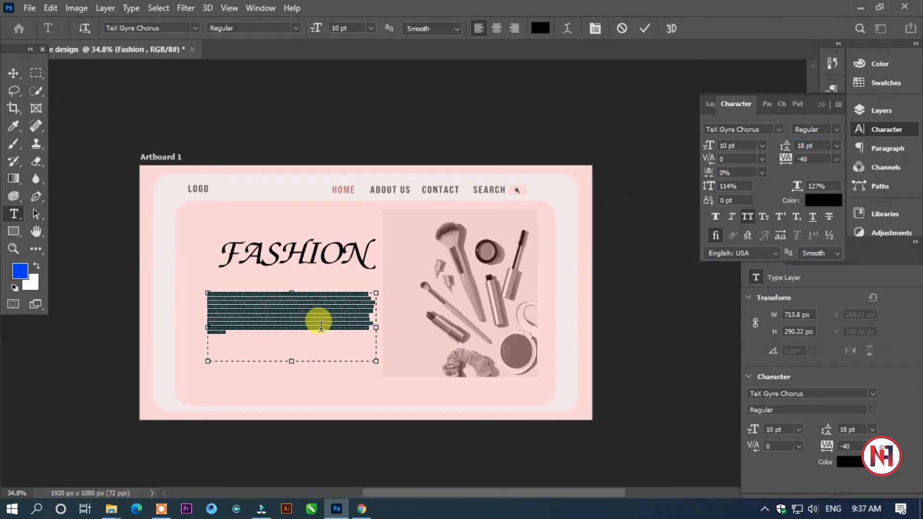
- Justify all lines of the Lorem Ipsum paragraph and commit the text
left_click(797, 107)
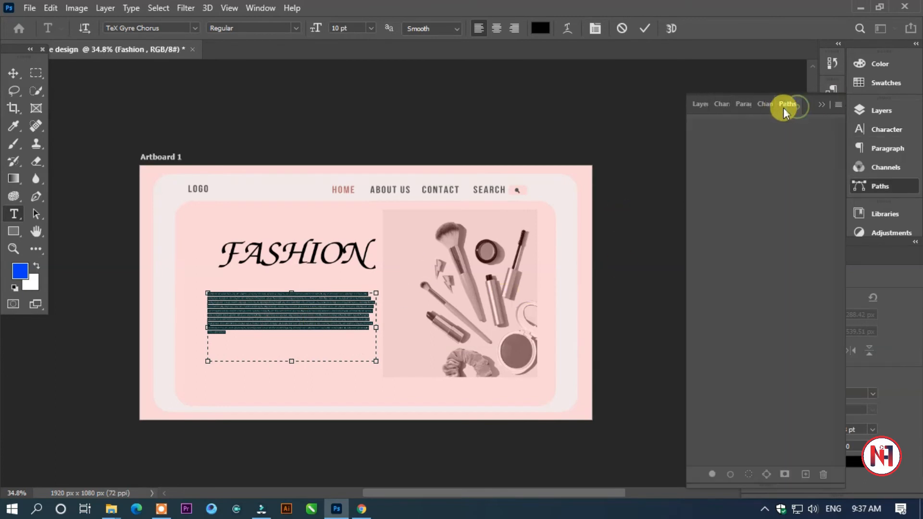
left_click(749, 108)
left_click(741, 107)
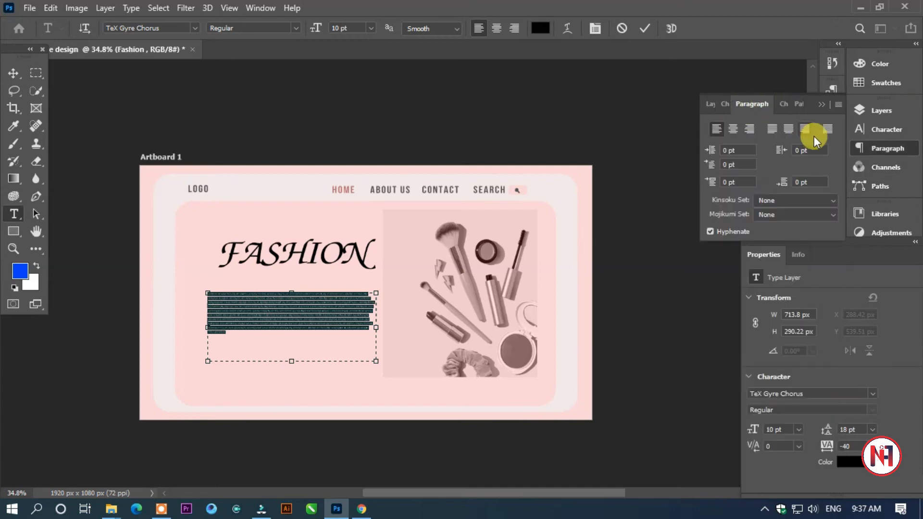
left_click(826, 129)
left_click(141, 103)
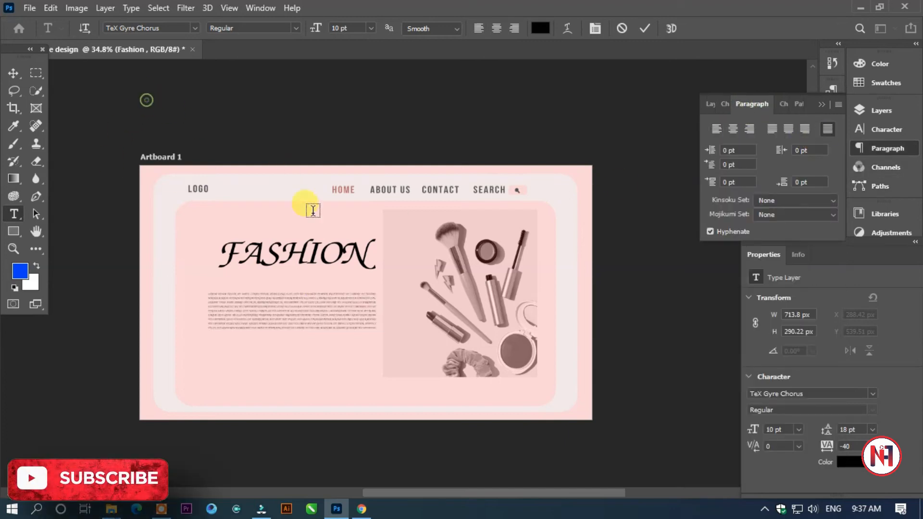
- Add the text "CLCICK HERE" below the Lorem Ipsum paragraph in Helvetica Now Display at 72 pt
left_click(213, 352)
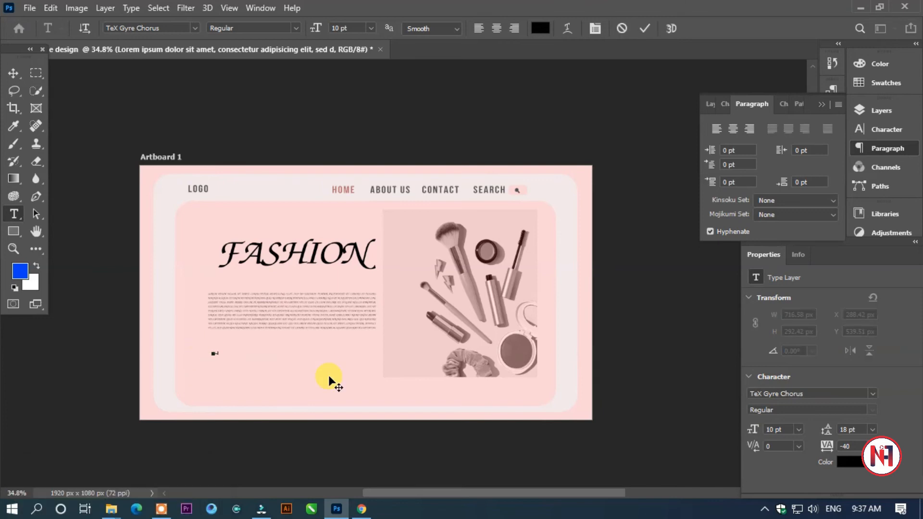
type("more")
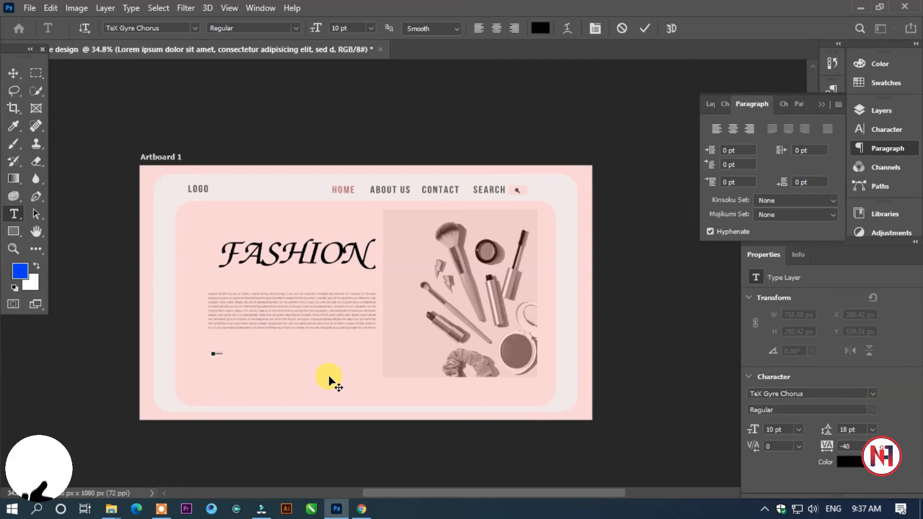
key("ctrl+a")
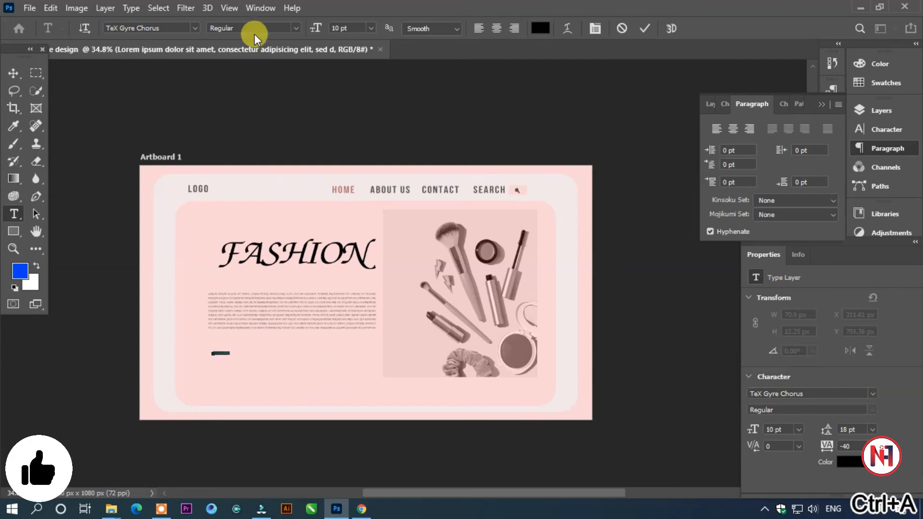
left_click_drag(317, 30, 342, 28)
left_click_drag(163, 42, 183, 29)
left_click(195, 27)
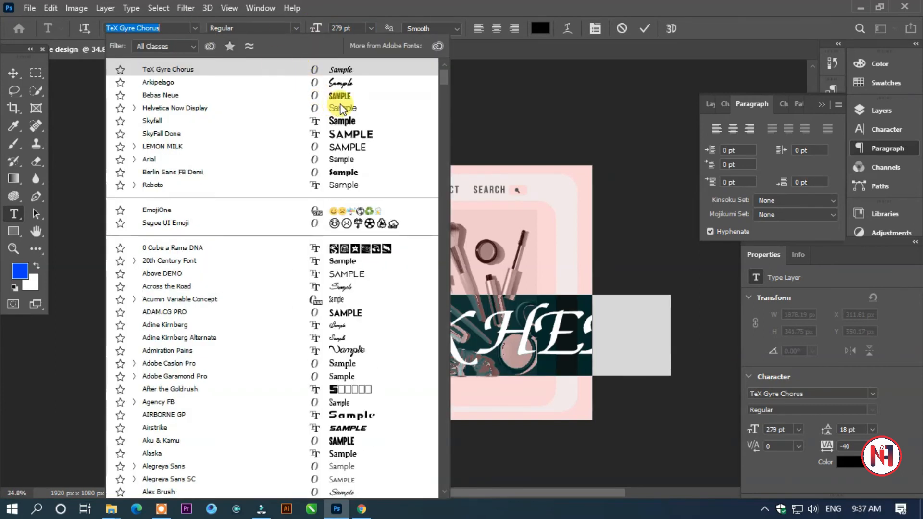
left_click(333, 108)
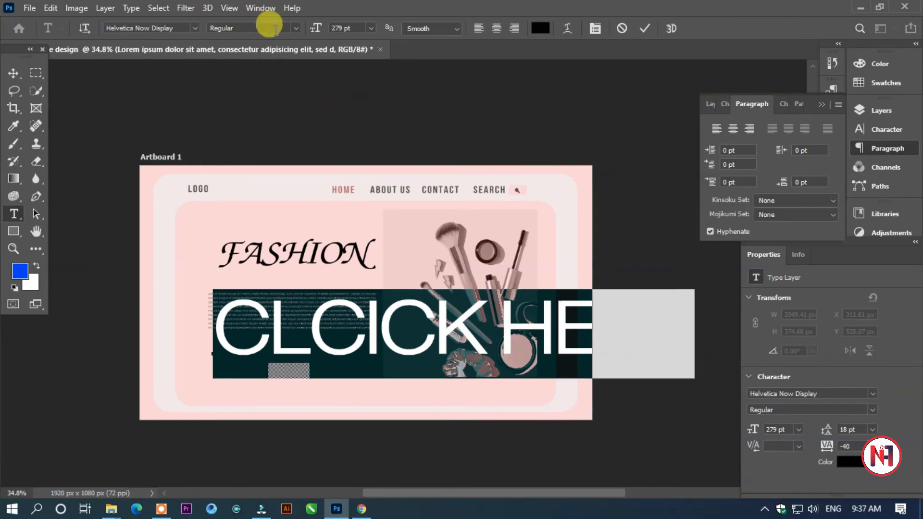
left_click_drag(313, 27, 180, 107)
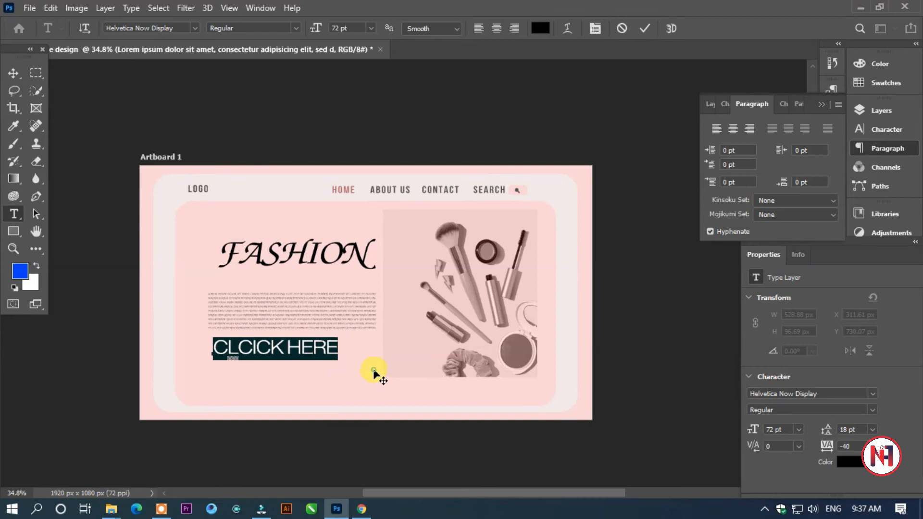
left_click(13, 73)
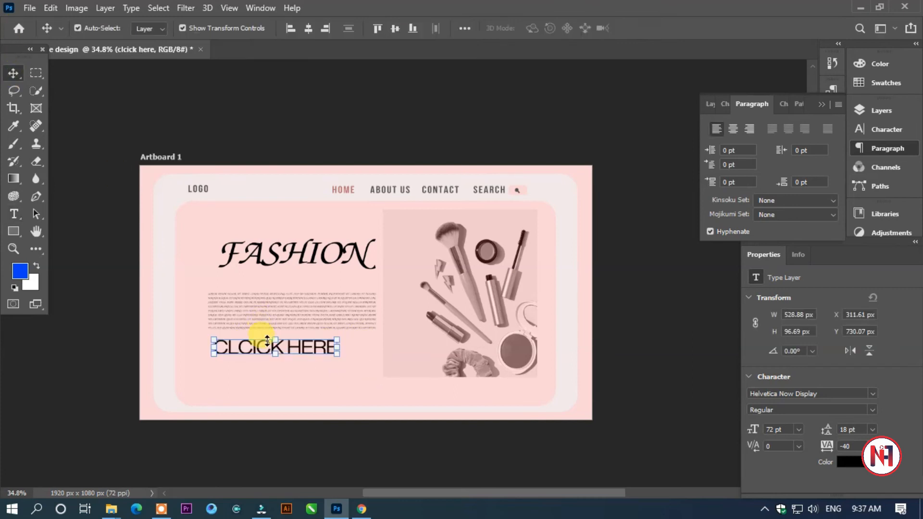
- Correct the misspelled first word of the new text line so it reads "CLICK HERE"
key("t")
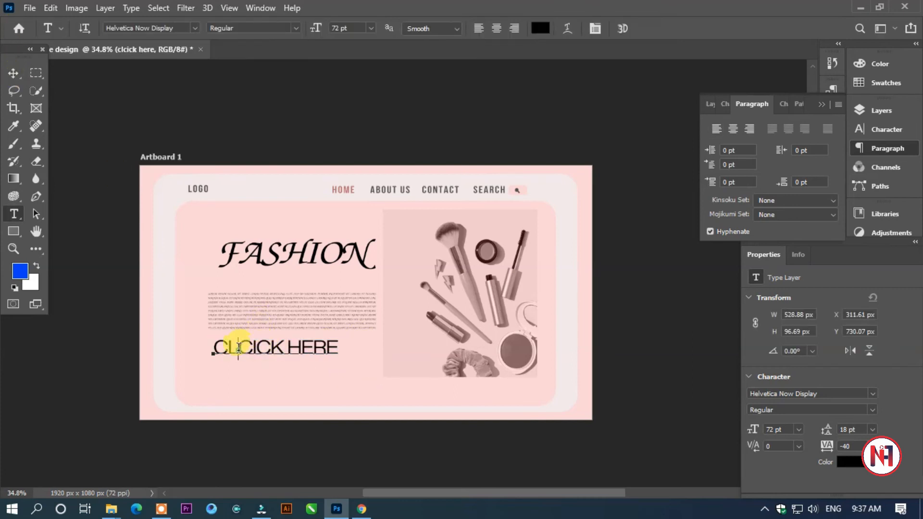
left_click(227, 348)
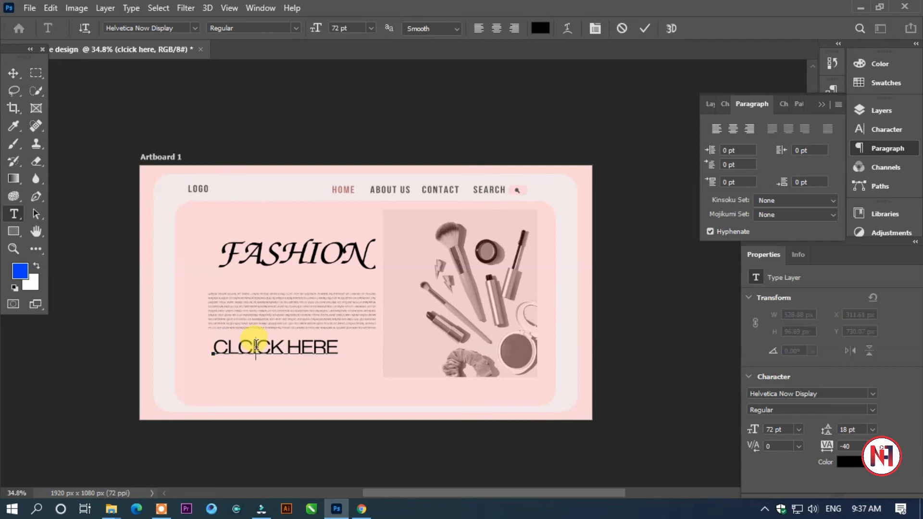
key("Delete")
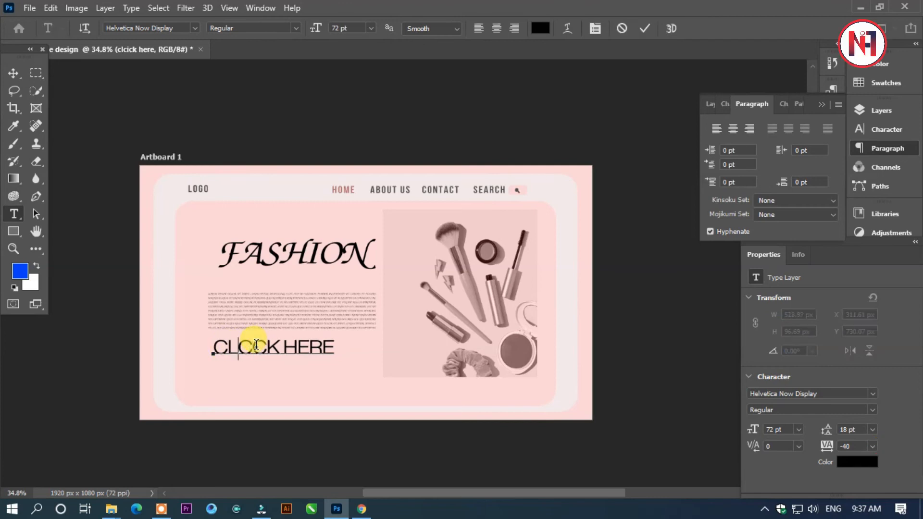
key("Delete")
type("I")
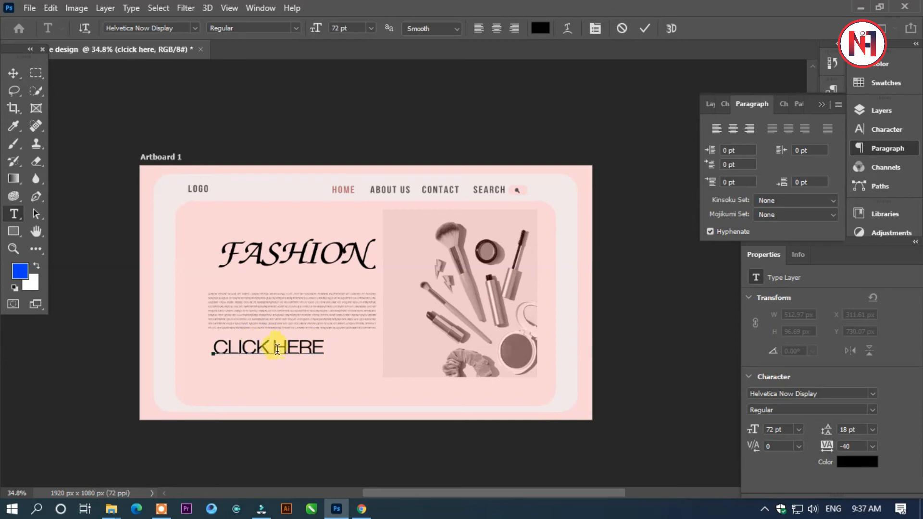
- Reduce the CLICK HERE text to 39 pt, centre it below the paragraph, and set its weight to Medium
key("ctrl+a")
left_click_drag(317, 34, 296, 35)
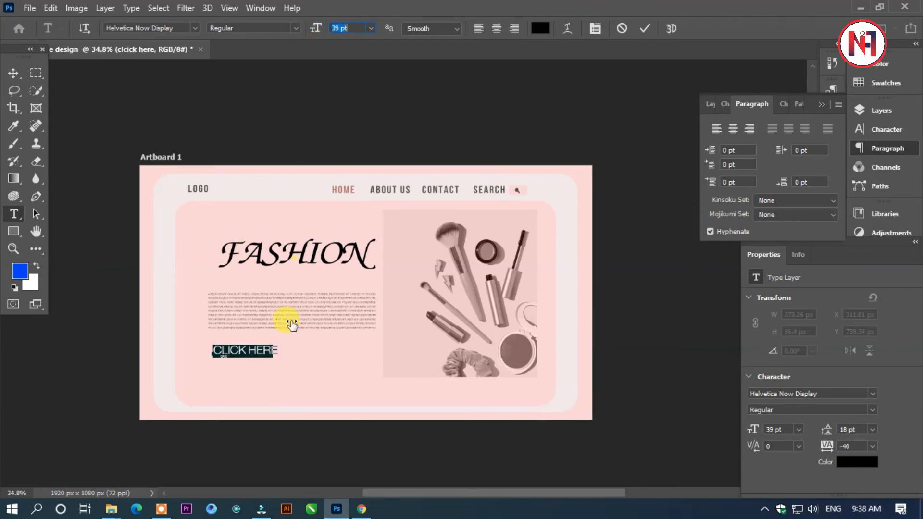
left_click_drag(267, 379, 300, 380)
left_click(295, 28)
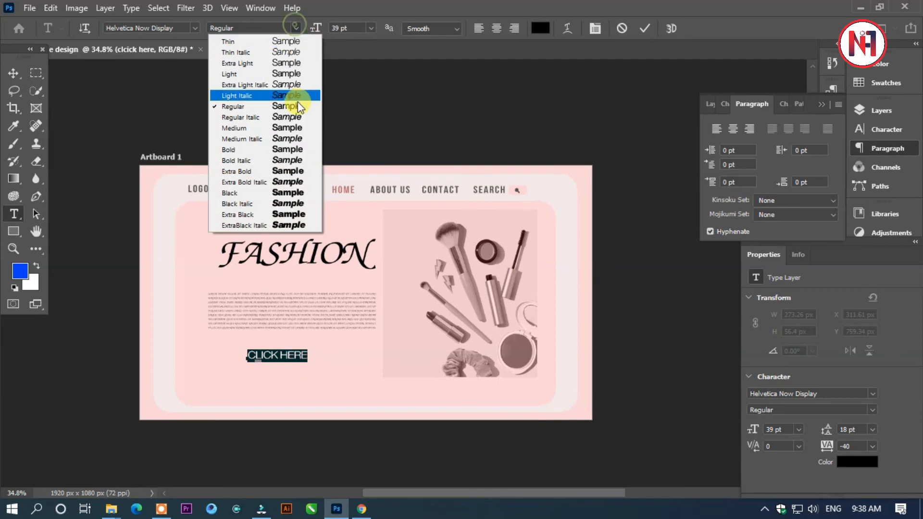
left_click(292, 128)
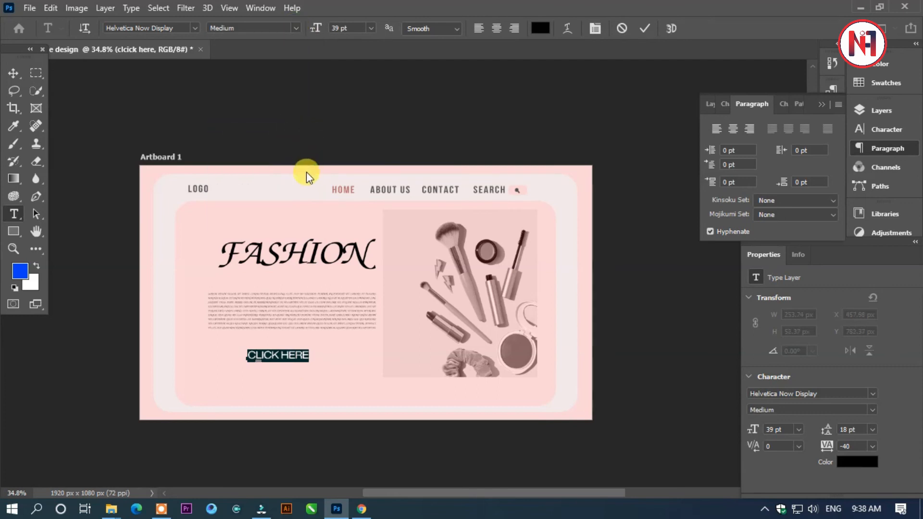
left_click(12, 75)
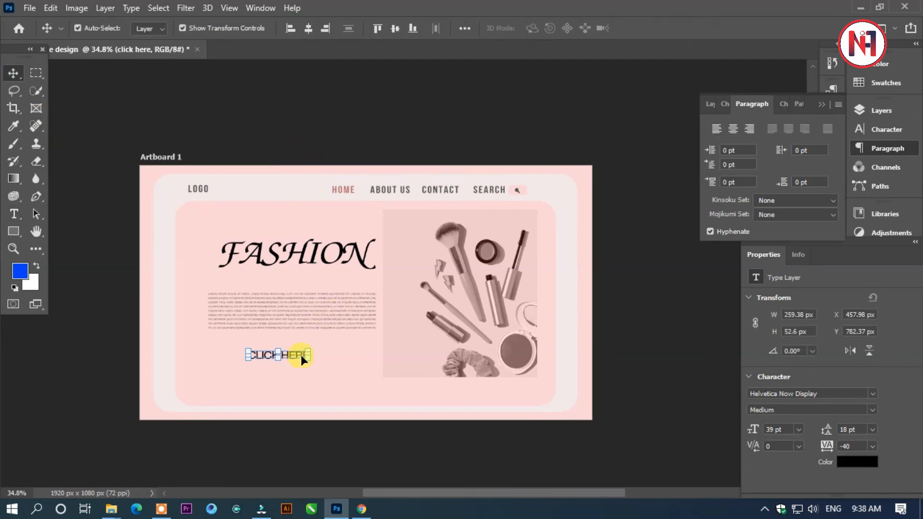
- Draw a rounded rectangle about 372 by 105 px with 10 px corners around CLICK HERE and place it beneath that text layer
mouse_move(295, 356)
left_mouse_down()
mouse_move(263, 371)
mouse_move(322, 372)
left_mouse_up()
right_click(13, 235)
left_click(91, 245)
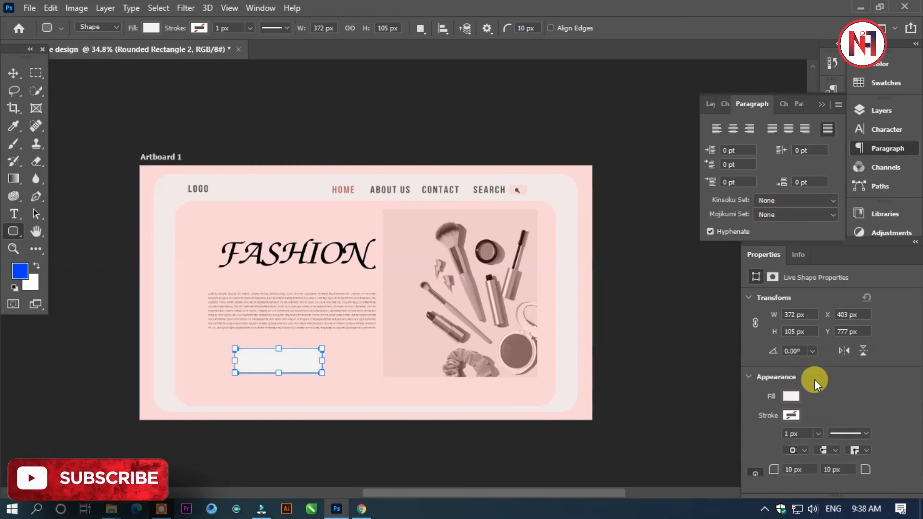
key("F7")
left_click_drag(782, 205, 776, 225)
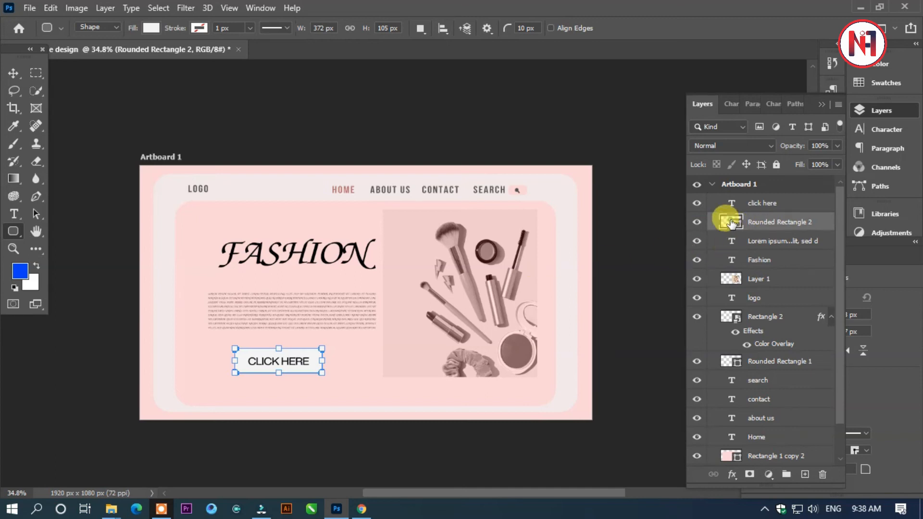
- Recolour the CLICK HERE button shape to efcbcb, sampled from the cosmetics photo's background
double_click(731, 221)
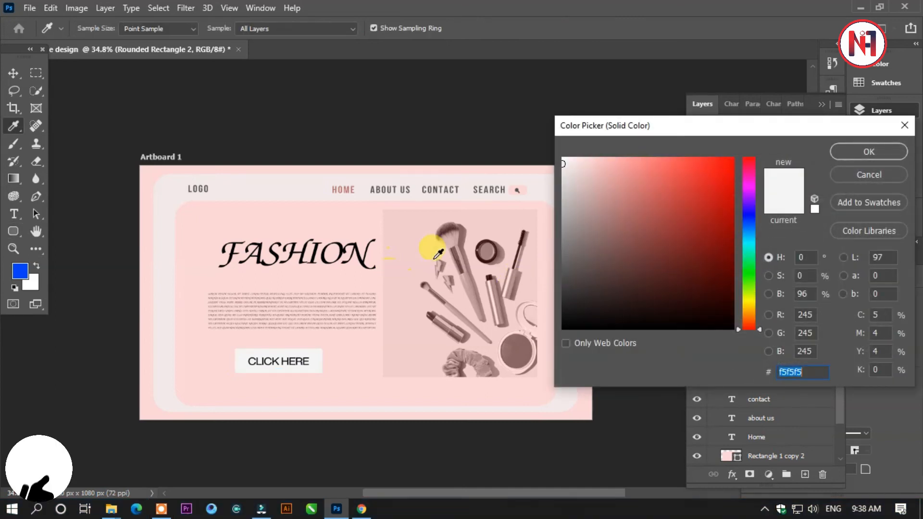
left_click(407, 253)
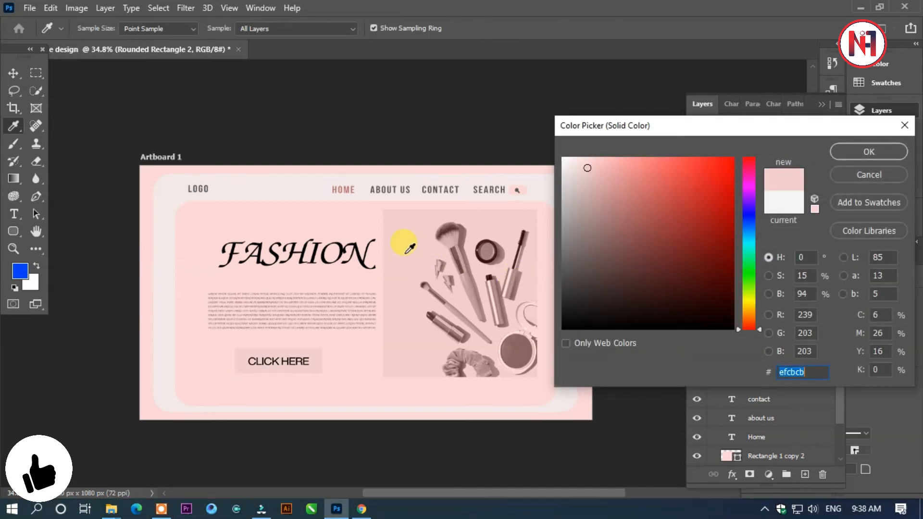
left_click(864, 152)
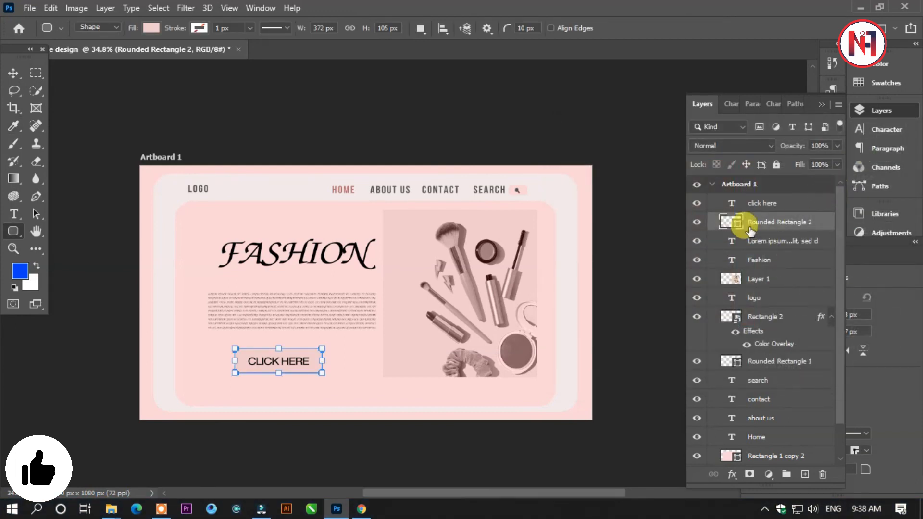
- Add a drop shadow to the button shape with 50% opacity, 90° angle, 10 px distance, 16% spread and 12 px size
left_click(732, 475)
left_click(737, 471)
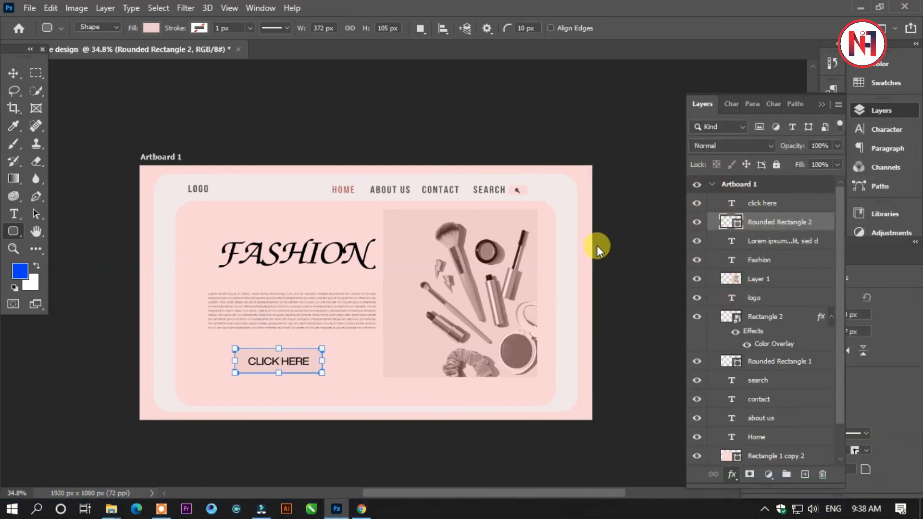
left_click_drag(521, 111, 598, 97)
left_click_drag(706, 169, 685, 168)
left_click_drag(670, 207, 664, 224)
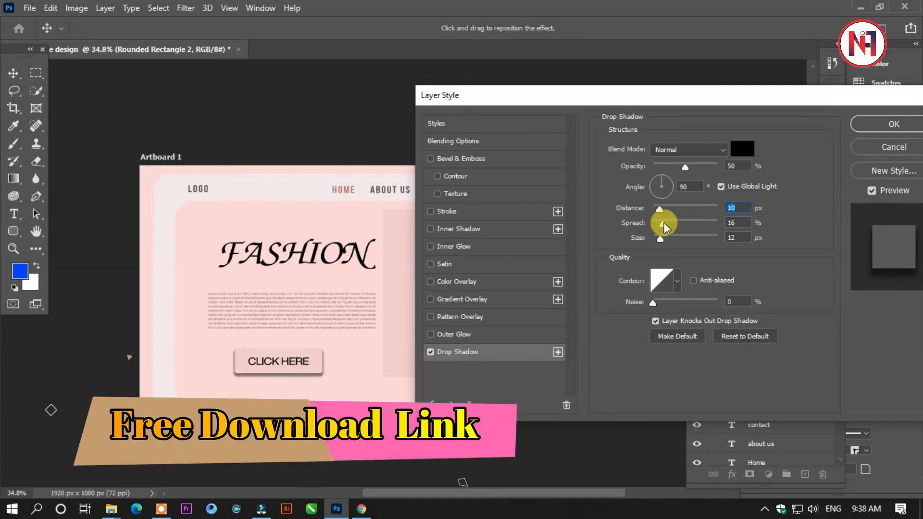
left_click(888, 125)
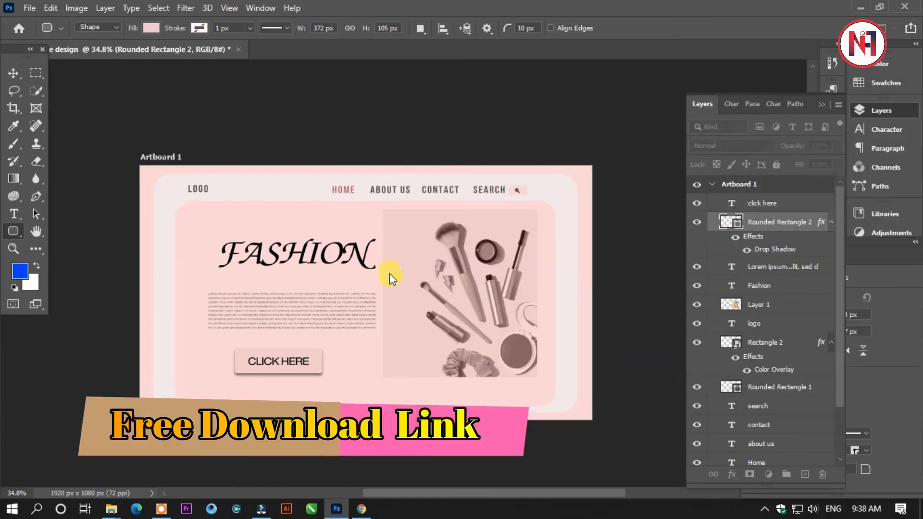
scroll(330, 340, "down", 4)
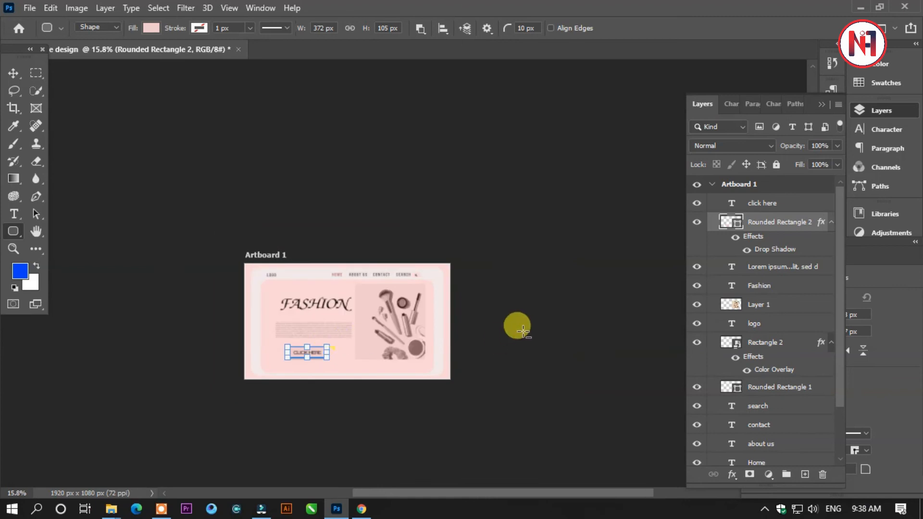
left_click(13, 73)
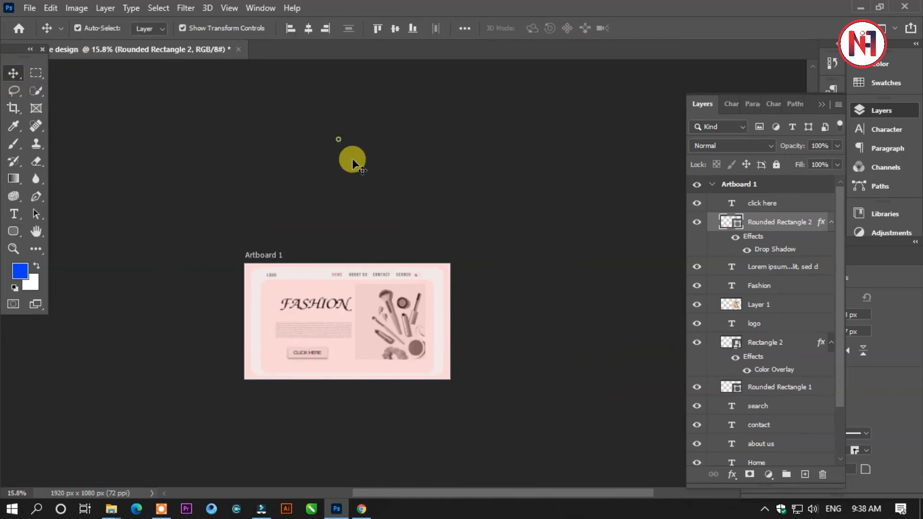
scroll(461, 284, "up", 3)
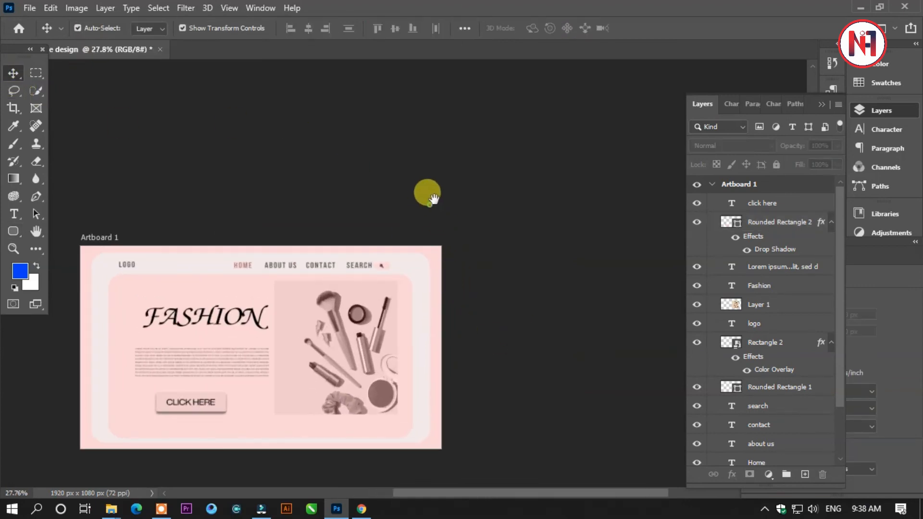
left_click_drag(427, 192, 532, 107)
scroll(431, 274, "down", 1)
scroll(431, 271, "up", 1)
- Change the FASHION heading's font to Helvetica Now Display in the Black weight and commit the text
left_click_drag(339, 236, 330, 231)
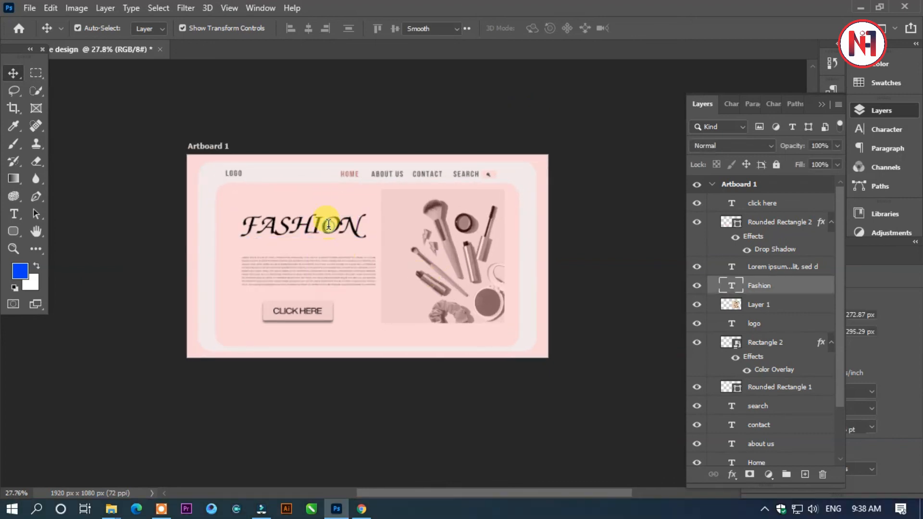
double_click(330, 231)
key("ctrl+a")
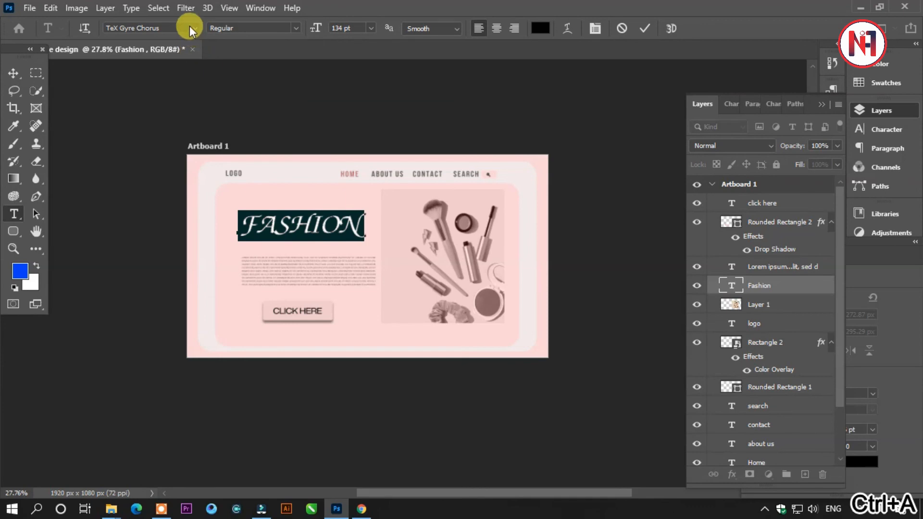
left_click(194, 28)
left_click(176, 69)
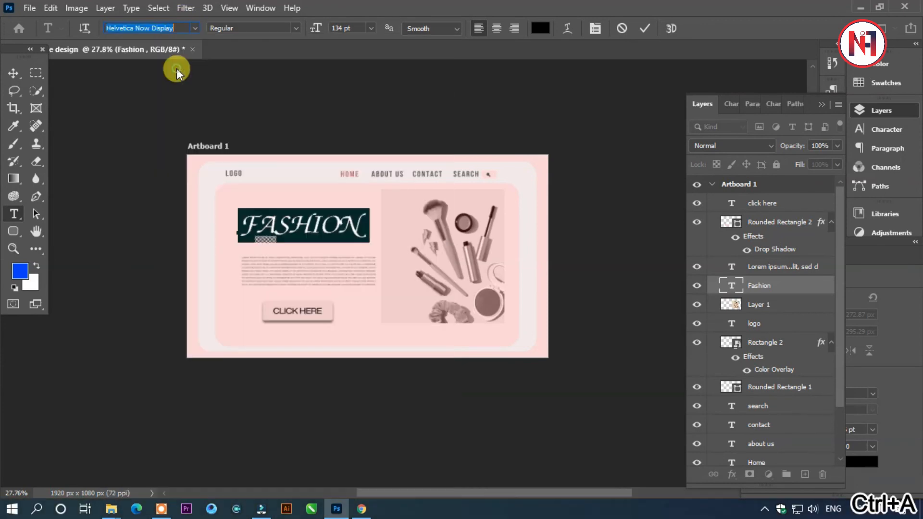
left_click(295, 28)
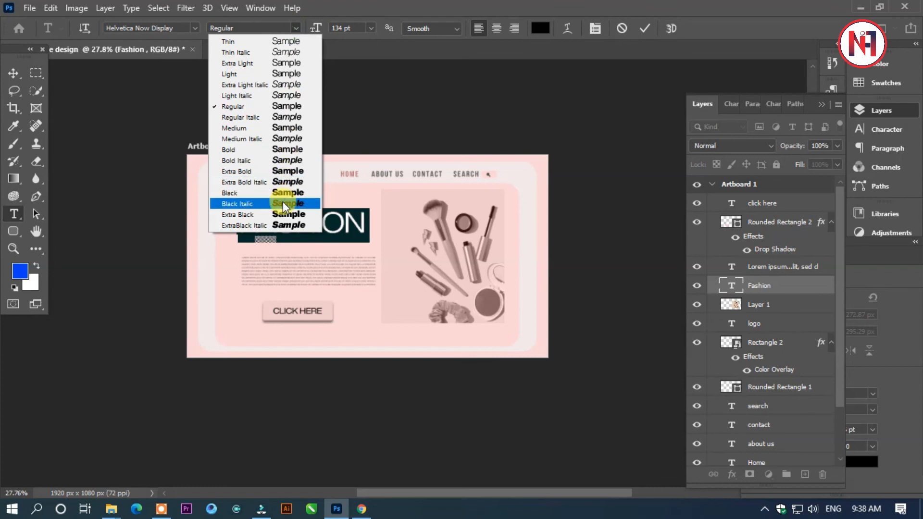
left_click(301, 193)
left_click(15, 73)
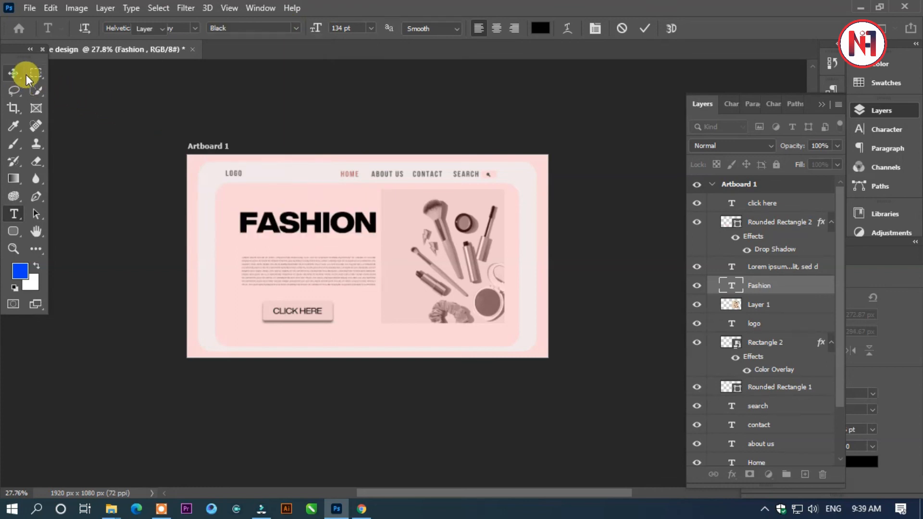
- Add a black drop shadow to the FASHION heading with 50% opacity, 90° angle, 10 px distance, 0% spread and 12 px size, then deselect the layer
double_click(330, 217)
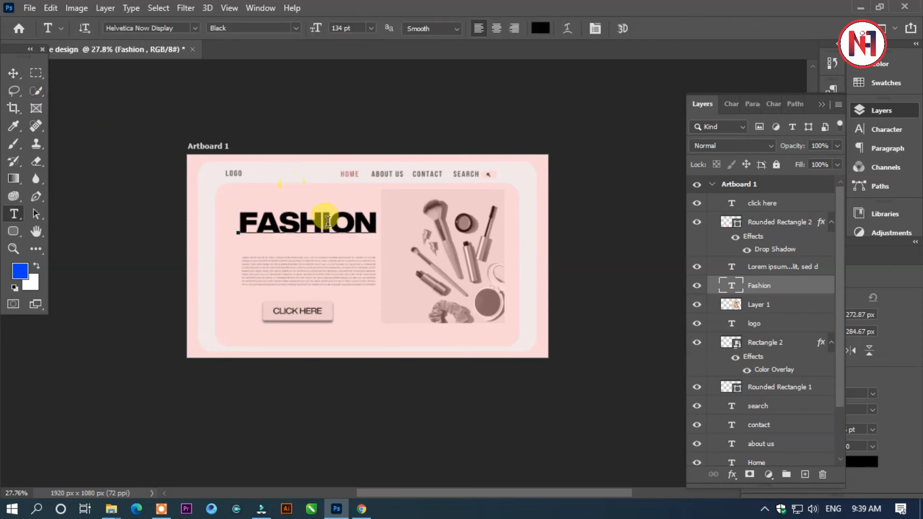
key("ctrl+a")
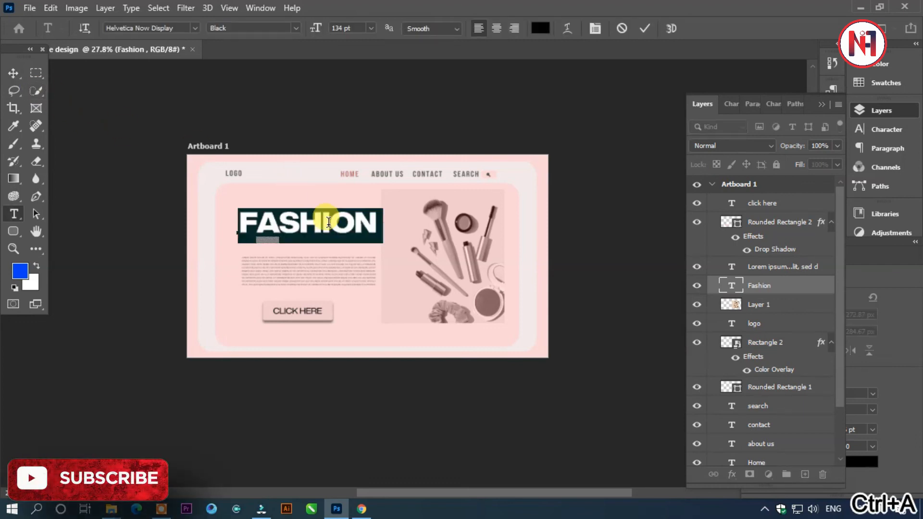
left_click(732, 474)
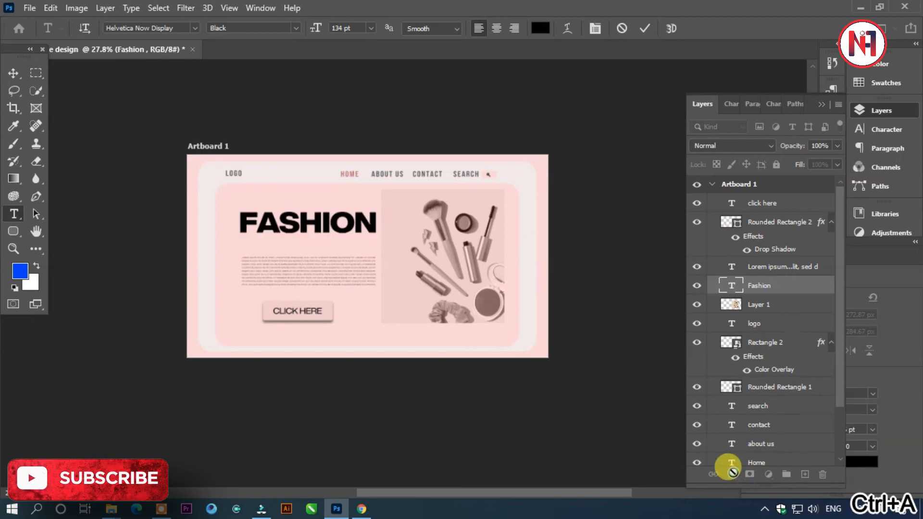
left_click(733, 473)
left_click(740, 465)
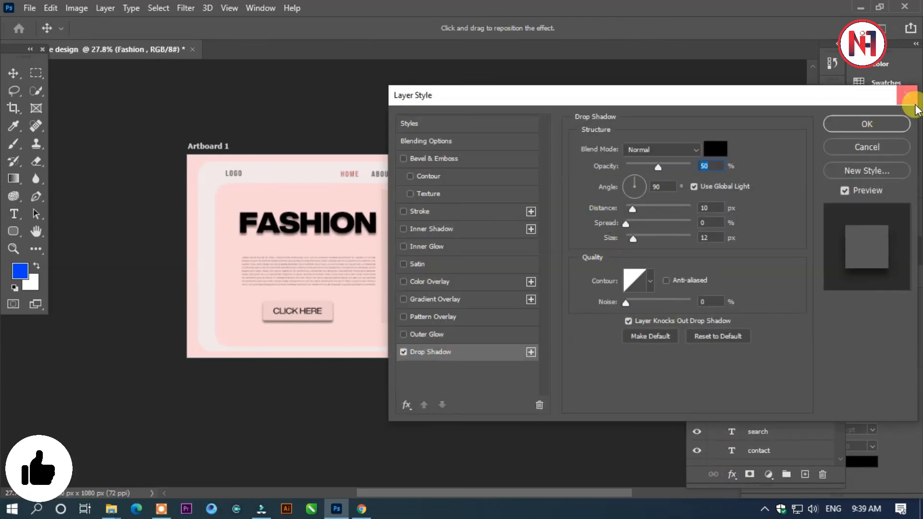
left_click(714, 153)
left_click_drag(639, 206, 584, 154)
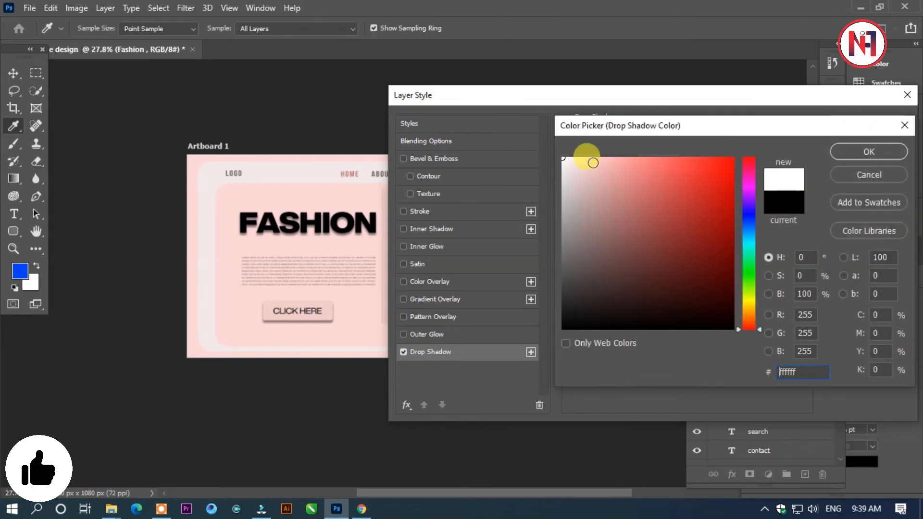
mouse_move(580, 248)
left_mouse_down()
mouse_move(575, 282)
mouse_move(542, 315)
mouse_move(552, 328)
left_mouse_up()
left_click(862, 152)
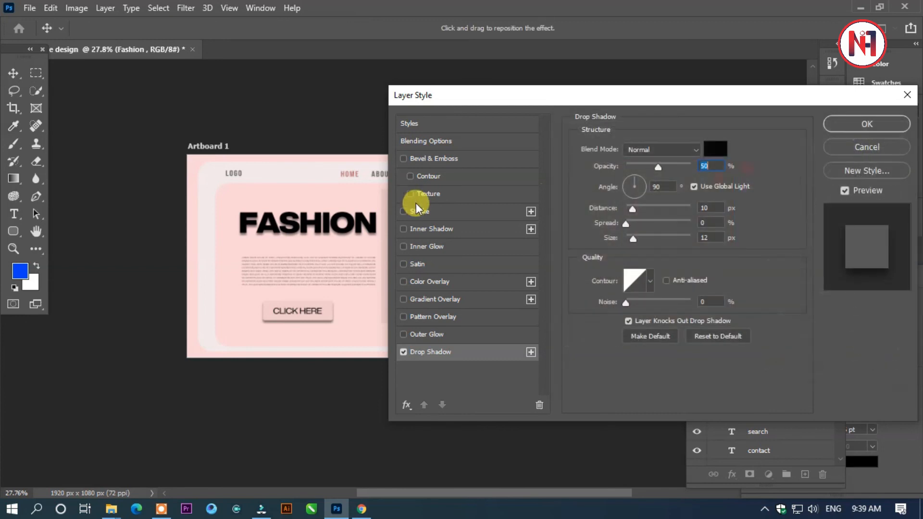
left_click(863, 123)
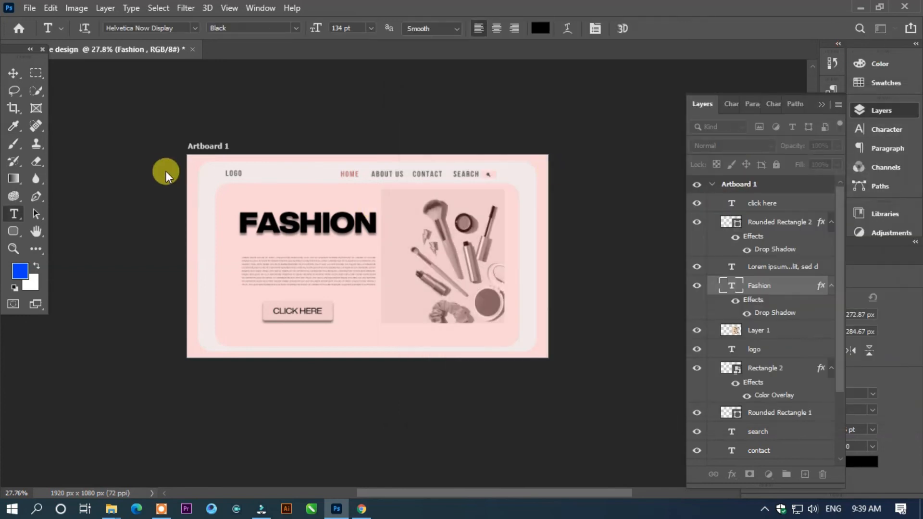
left_click(13, 73)
left_click(305, 97)
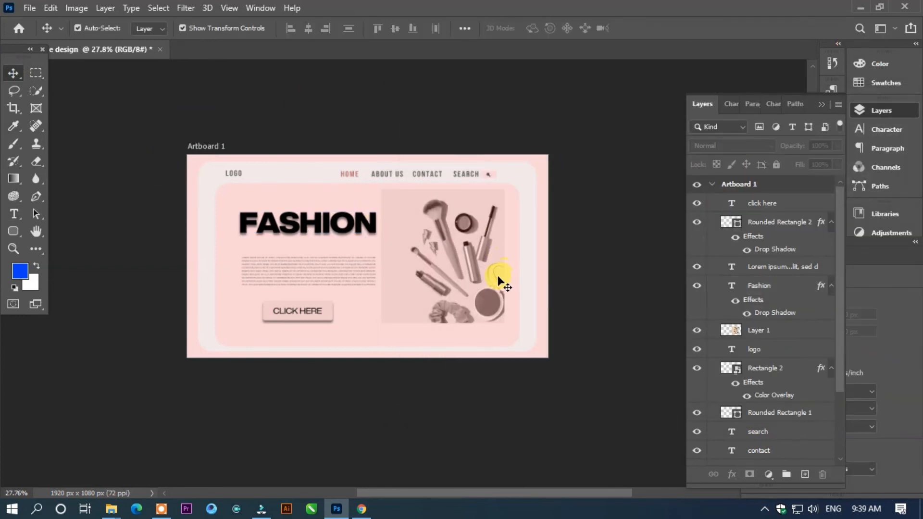
scroll(492, 279, "up", 1)
scroll(492, 279, "down", 1)
scroll(492, 279, "up", 2)
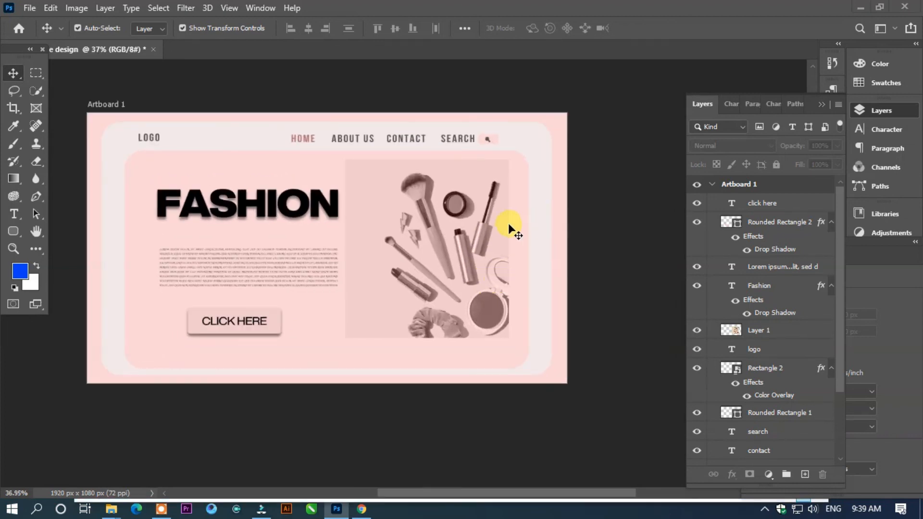